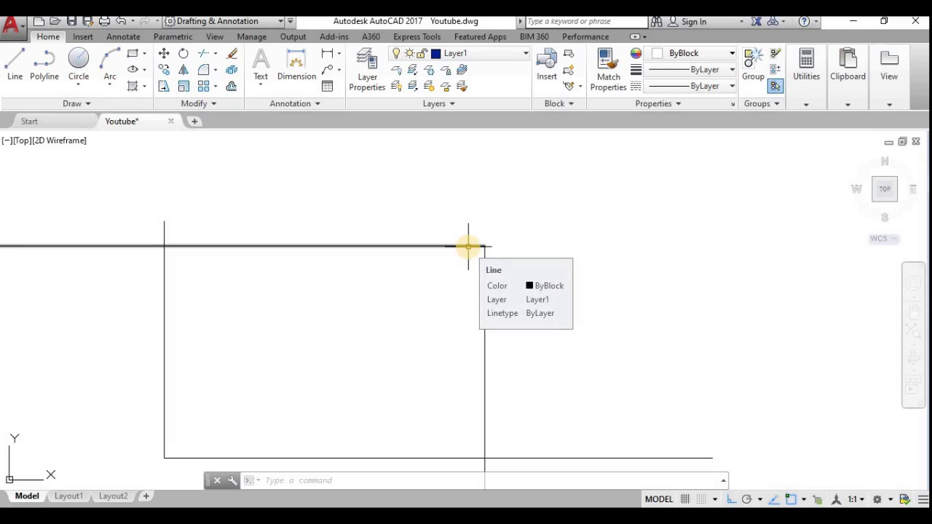
scroll(481, 302, "down", 3)
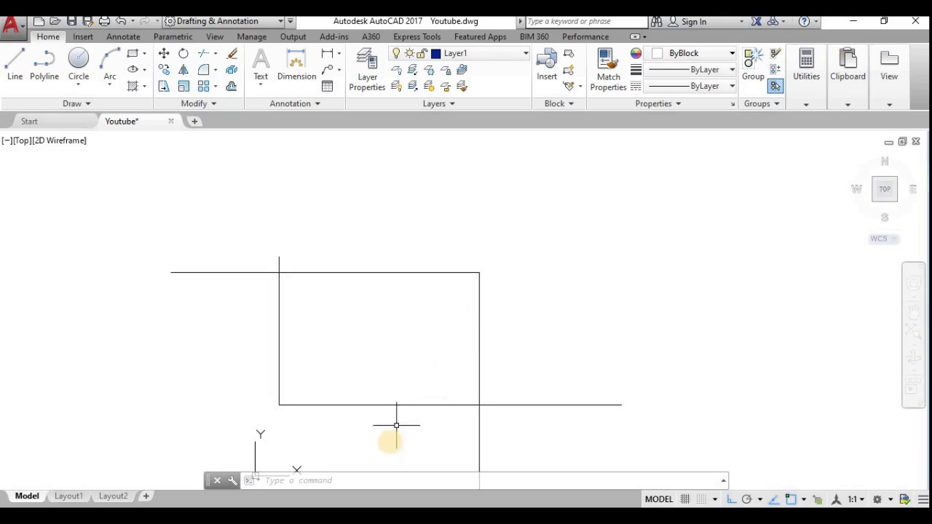
scroll(408, 419, "up", 3)
middle_click_drag(477, 412, 416, 419)
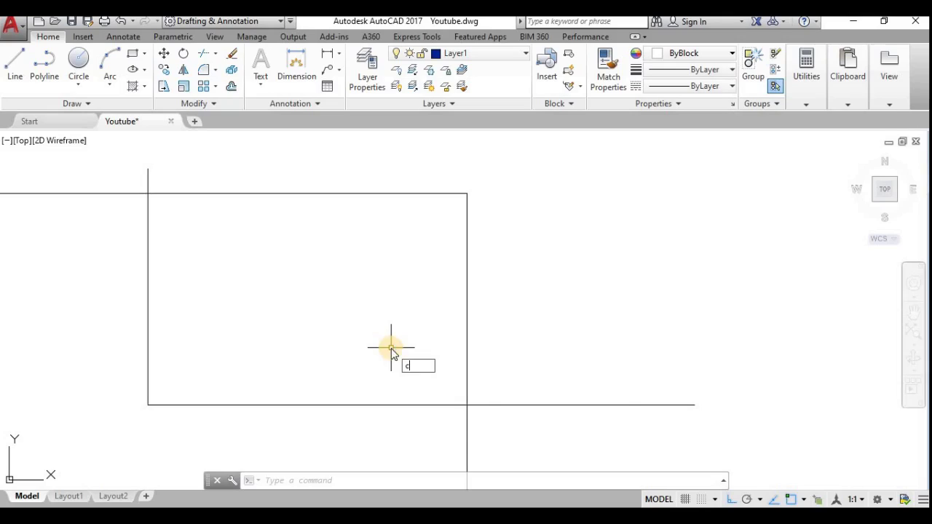
type("ha")
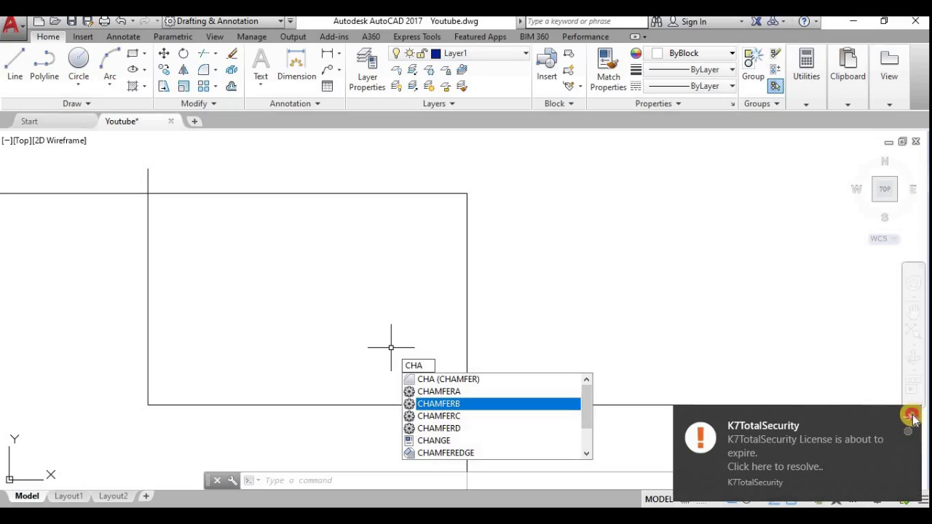
left_click(912, 416)
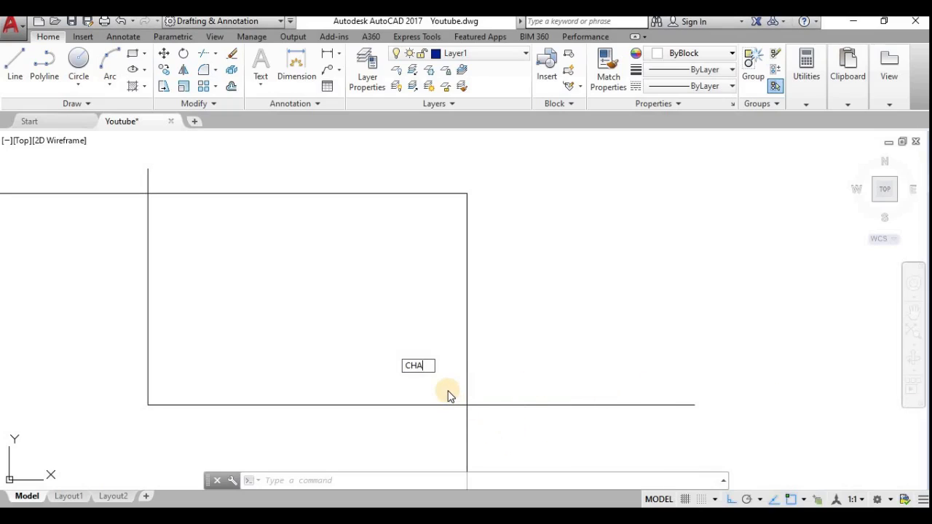
key("Return")
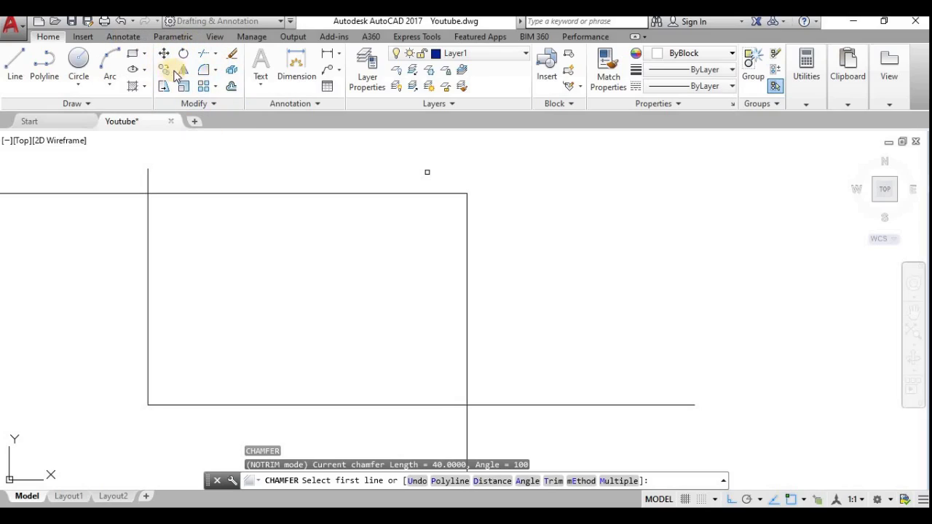
left_click(217, 73)
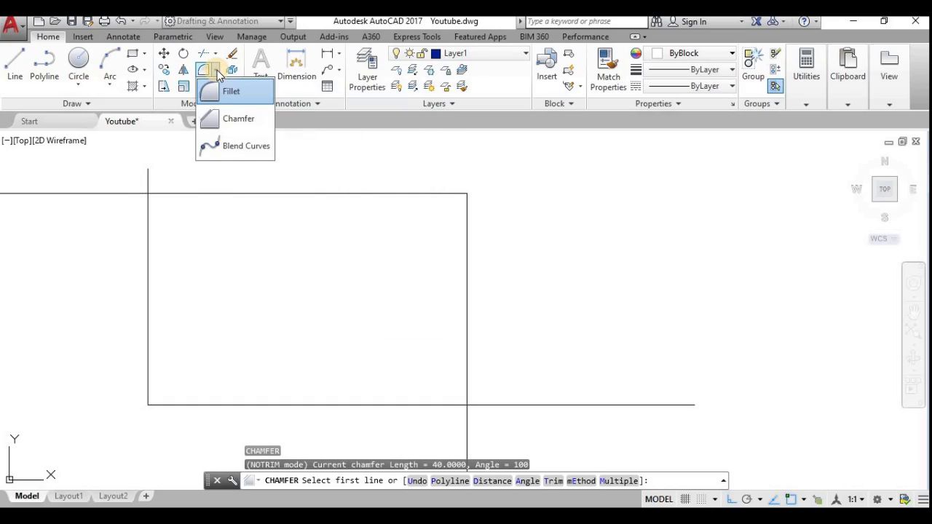
left_click(226, 125)
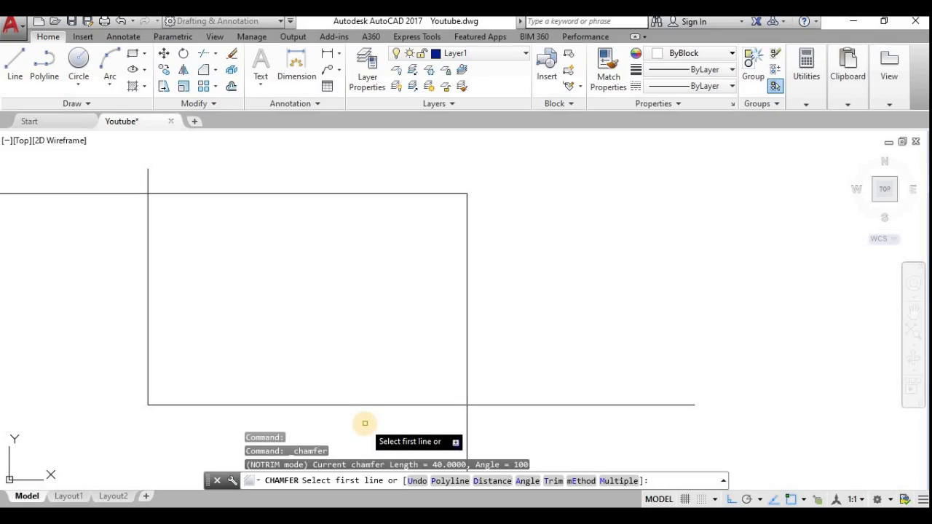
key("Escape")
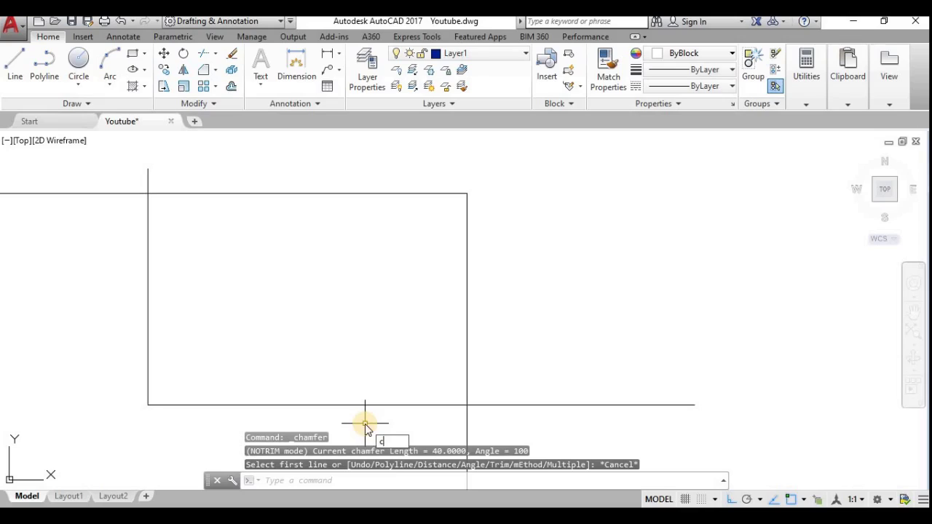
type("cha")
key("Return")
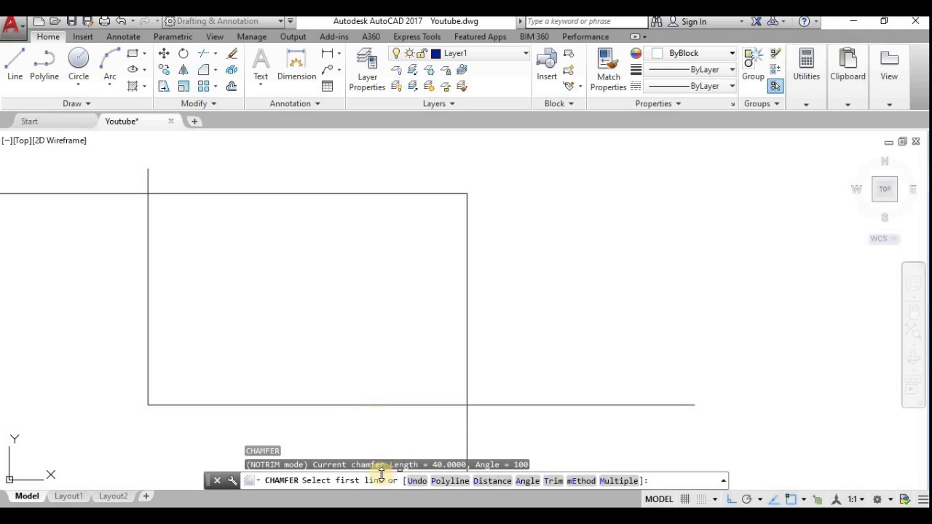
left_click(452, 481)
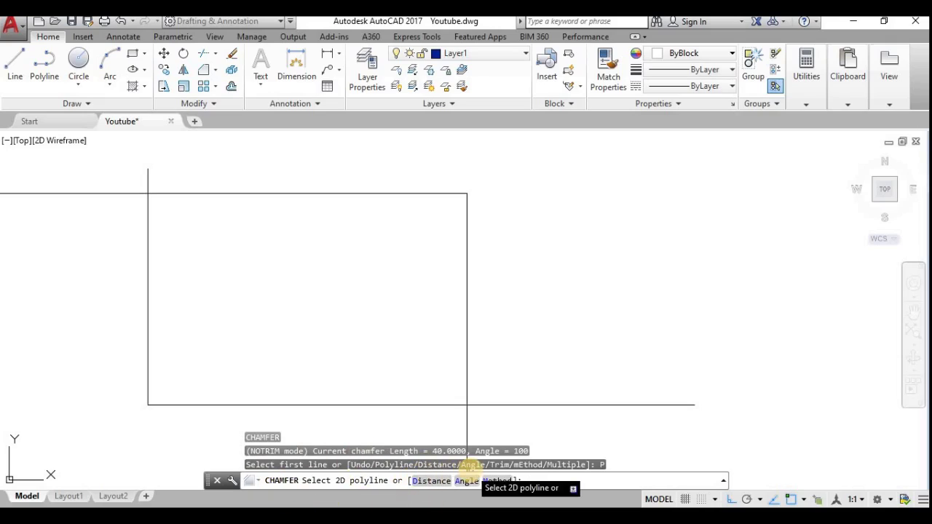
left_click(469, 470)
key("Return")
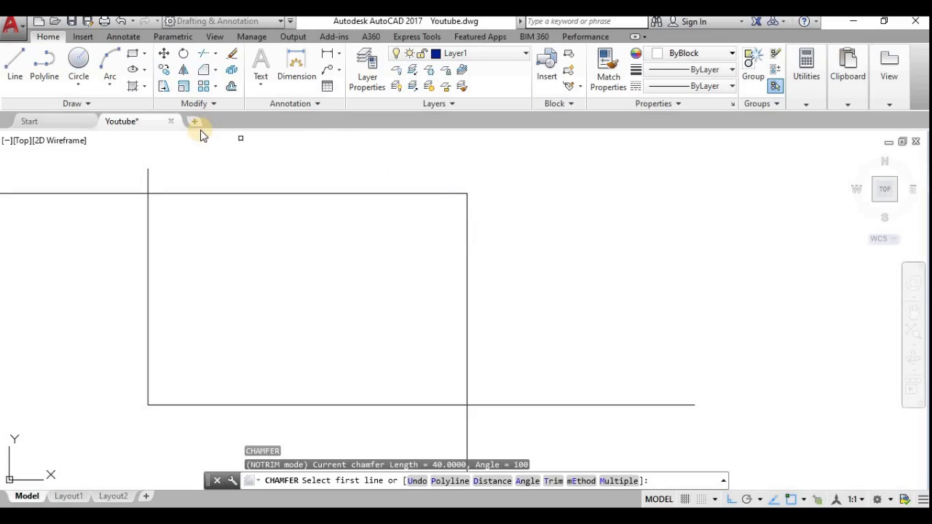
key("Escape")
Step: Draw a diagonal line across the rectangle's upper-right corner, from the top line to the right vertical line
left_click(20, 57)
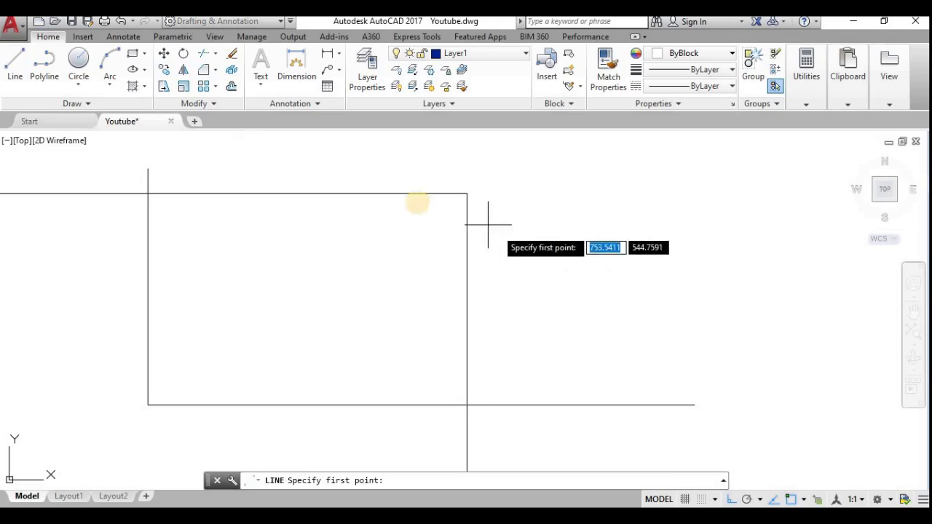
left_click(414, 193)
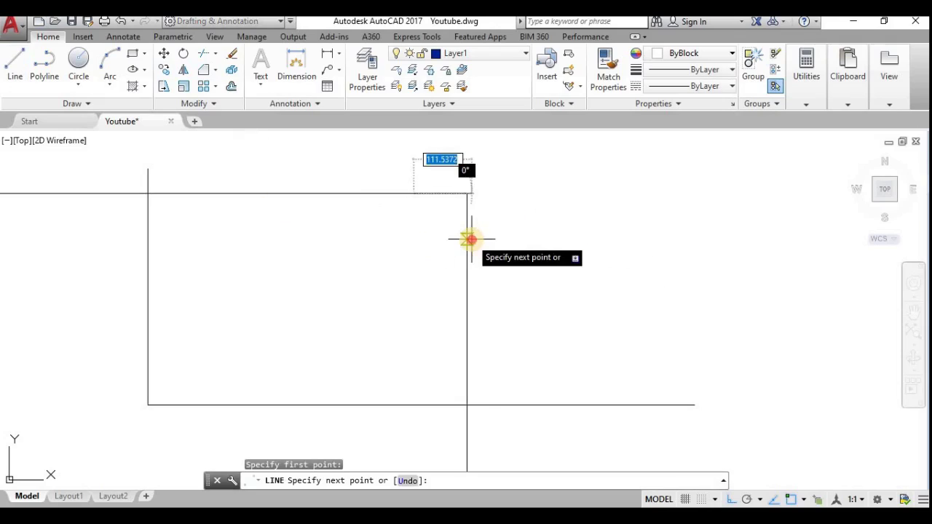
left_click(467, 239)
key("Return")
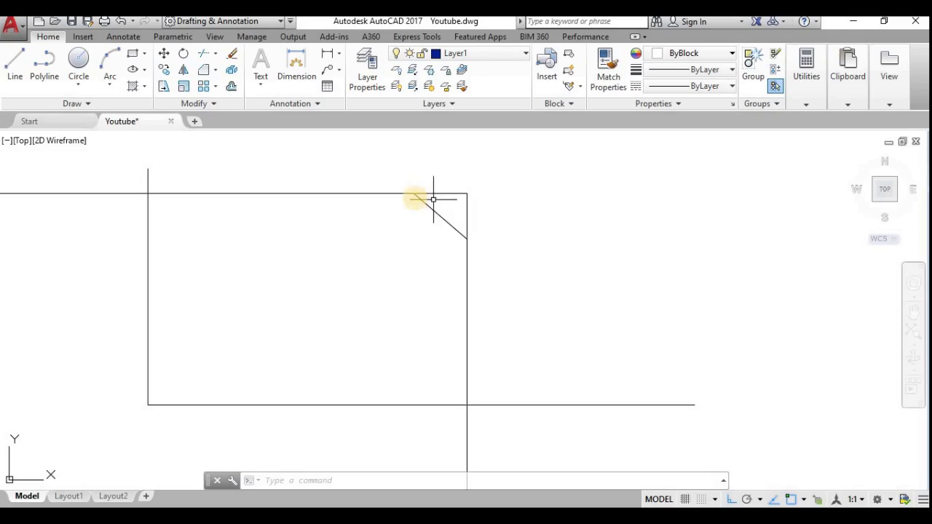
left_click(441, 193)
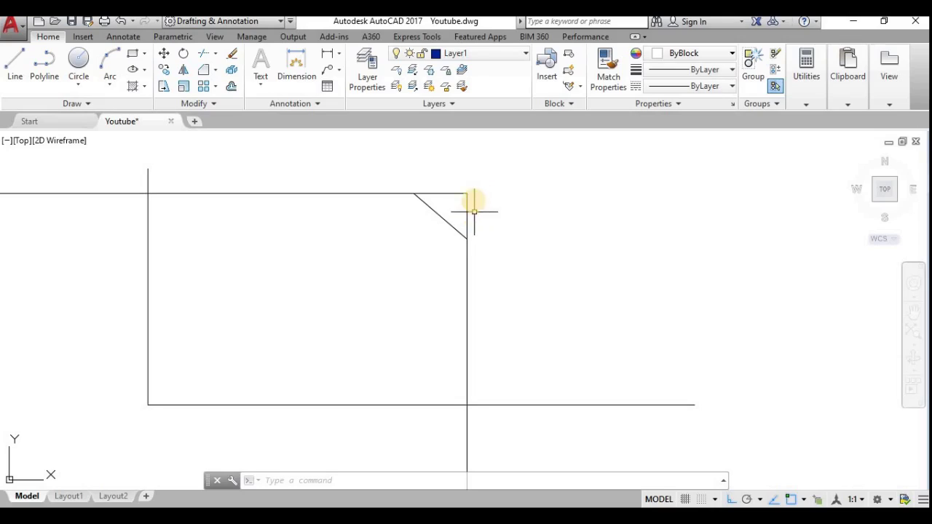
key("ctrl+z")
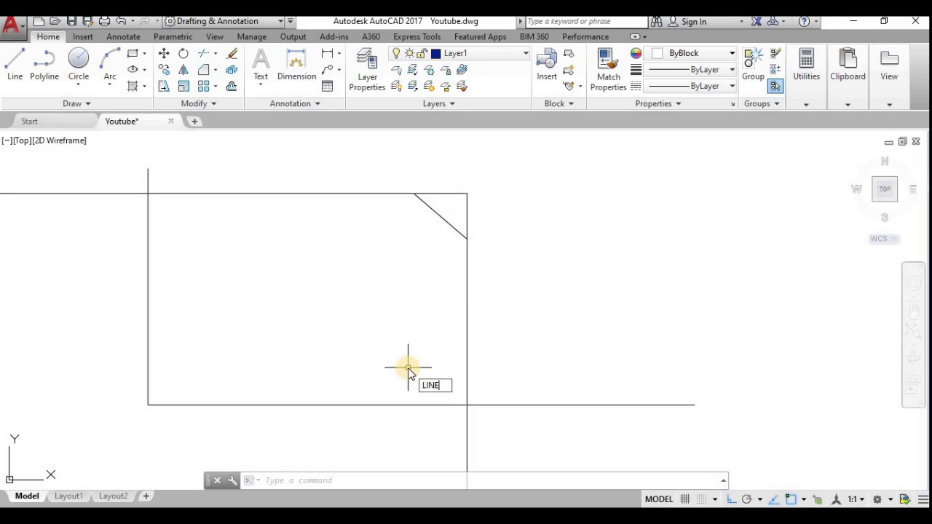
Step: Set the Chamfer command's trim mode to Trim and keep Angle as its trim method
key("Return")
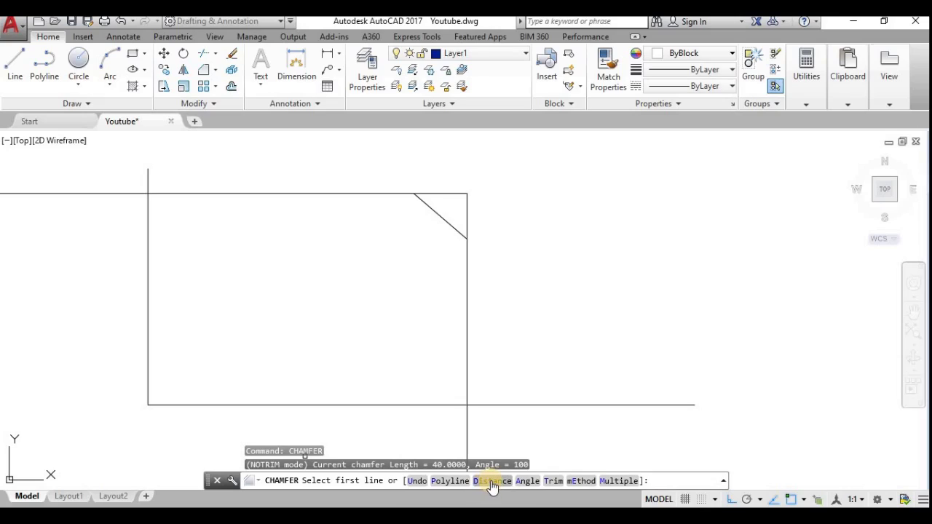
left_click(556, 482)
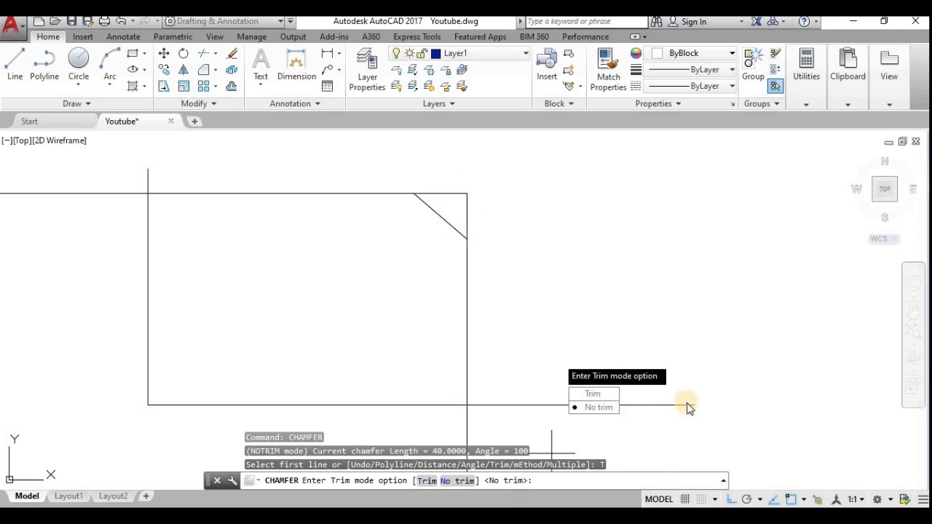
key("Down")
key("Return")
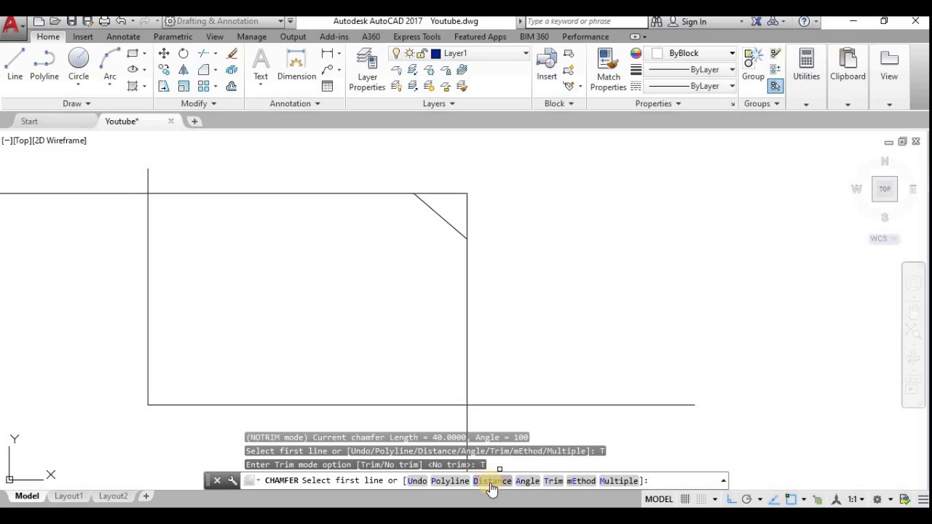
left_click(586, 485)
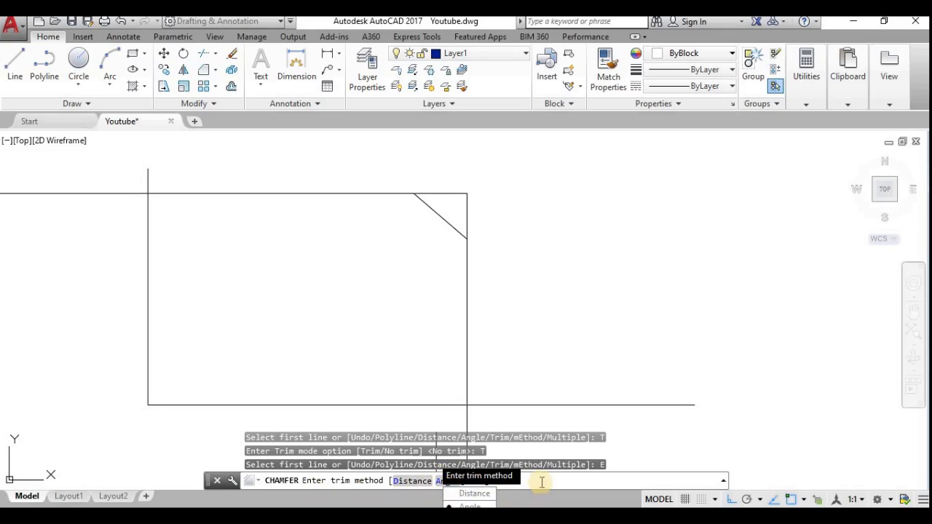
key("Return")
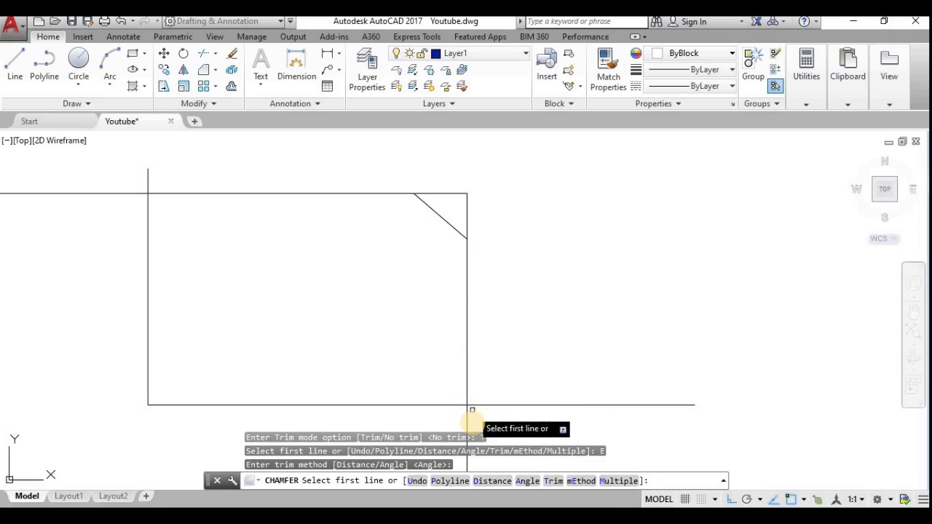
Step: Chamfer the rectangle's upper-right corner with a first distance of 30 along the top line and a second distance of 50 along the right line
left_click(493, 483)
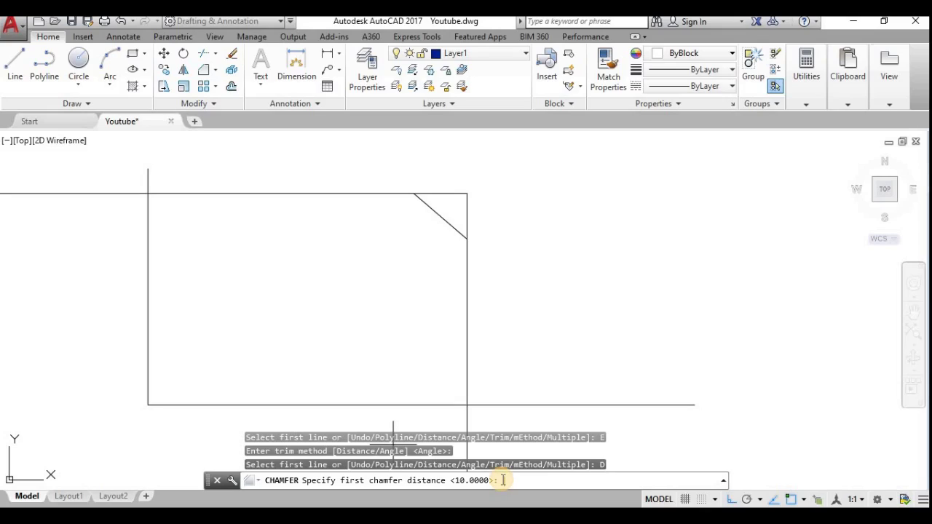
type("30")
key("Return")
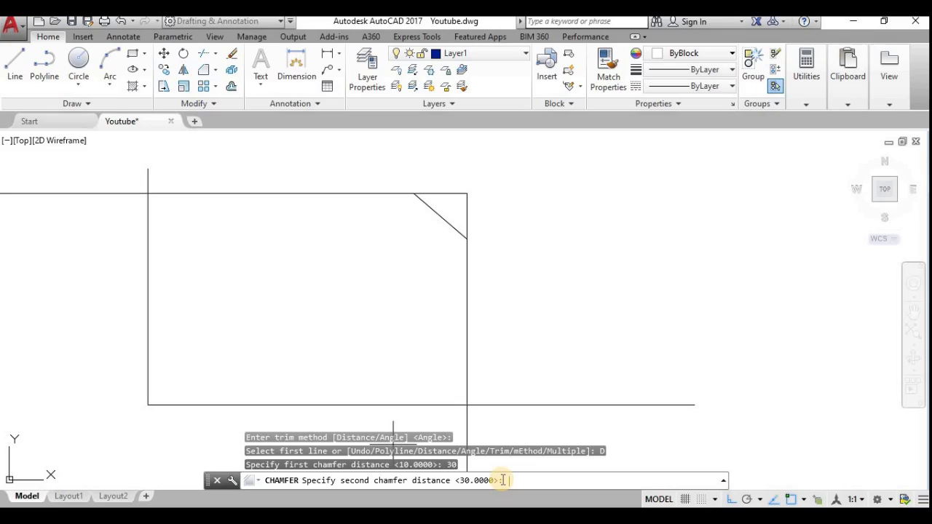
type("50")
key("Return")
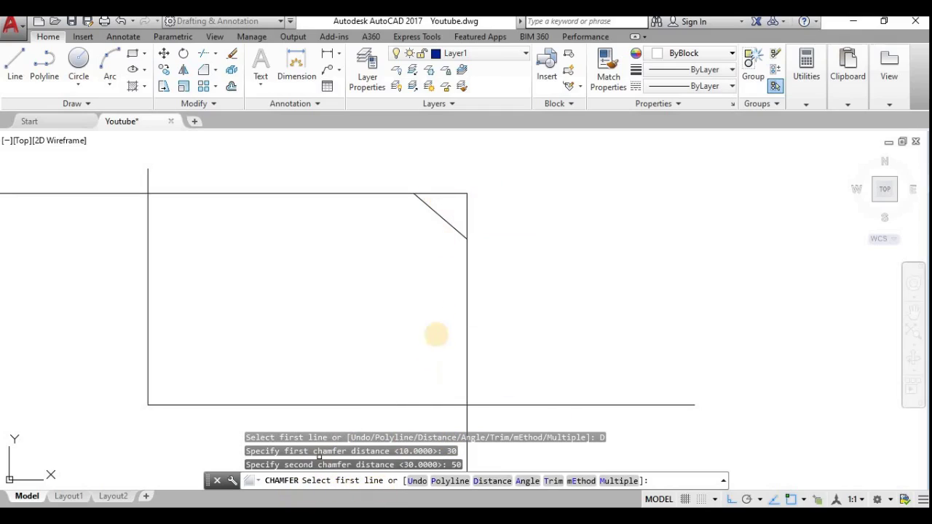
left_click(444, 193)
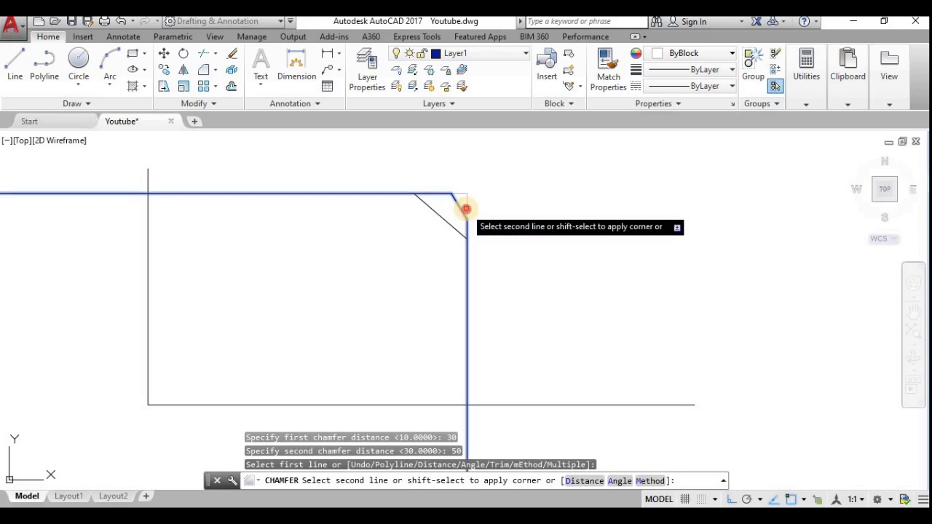
left_click(467, 209)
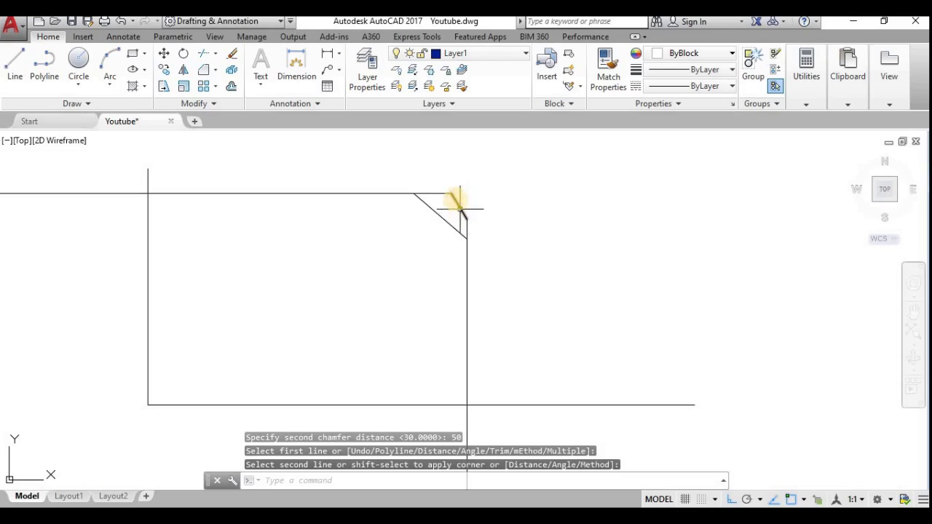
Step: Redraw the cut-off corner with a 30-unit horizontal line and a vertical line down to the chamfer's lower end
left_click(14, 62)
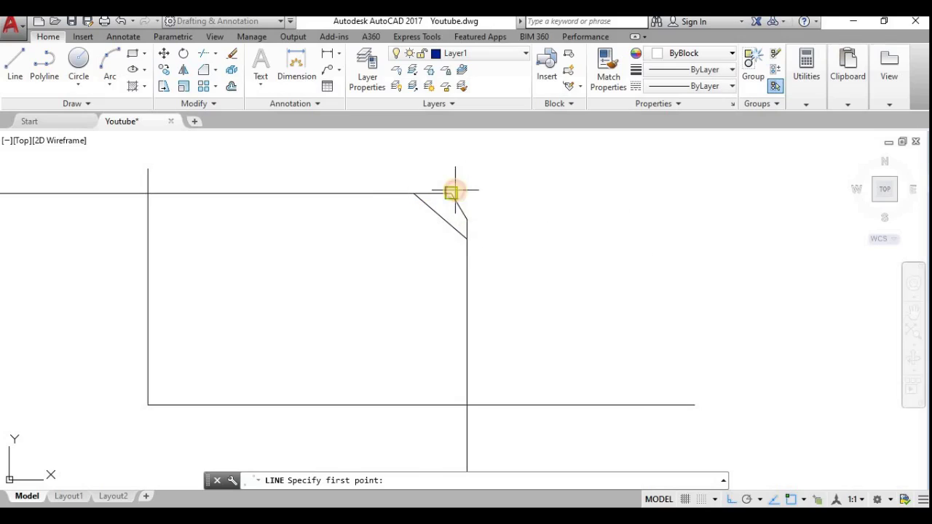
left_click(452, 193)
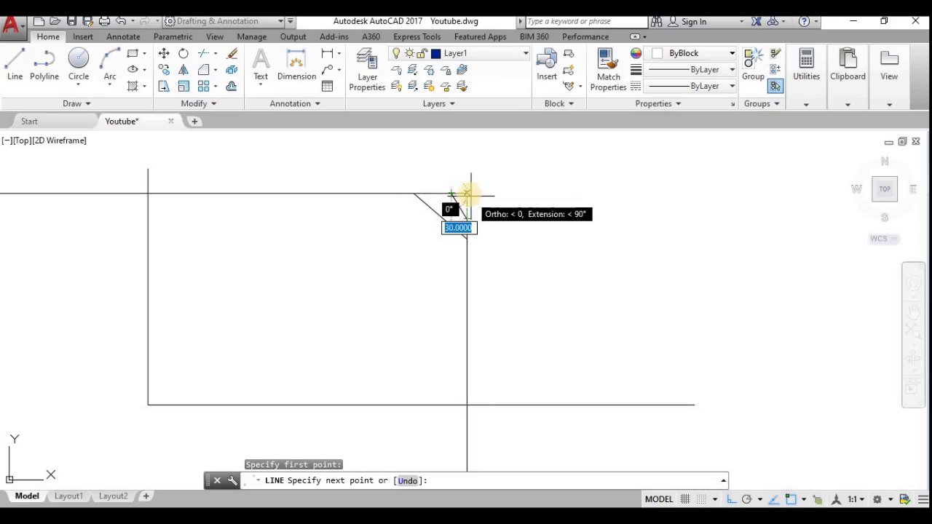
left_click(467, 193)
left_click(470, 209)
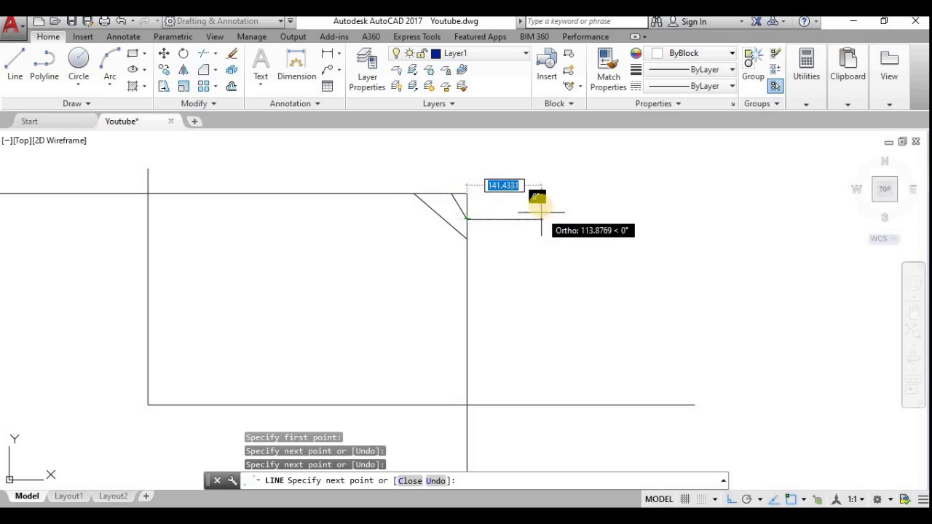
key("Return")
Step: Add a linear dimension above the horizontal leg between the chamfer's upper end and the original corner
type("dli")
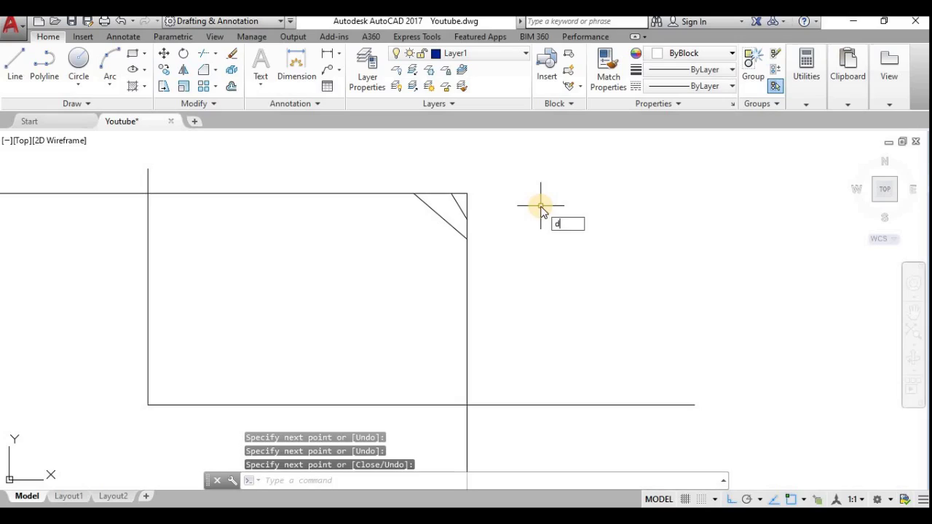
key("Return")
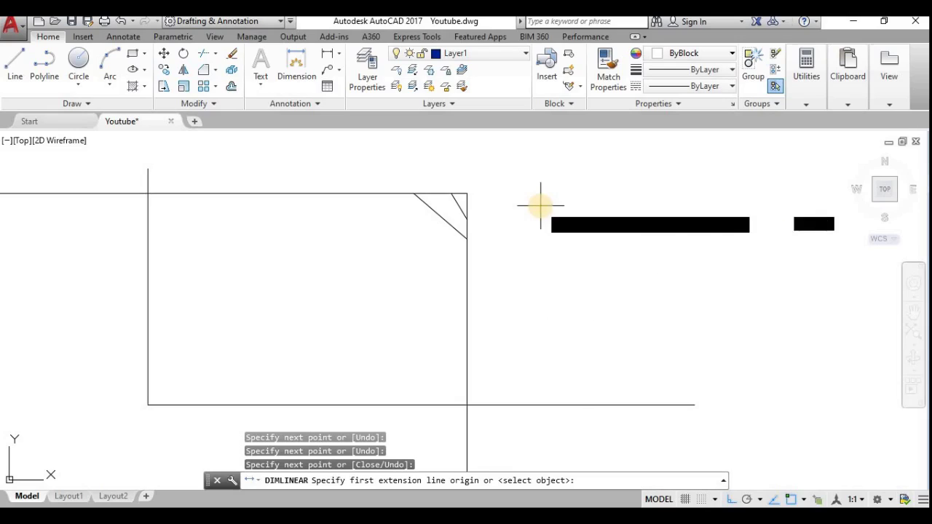
left_click(459, 194)
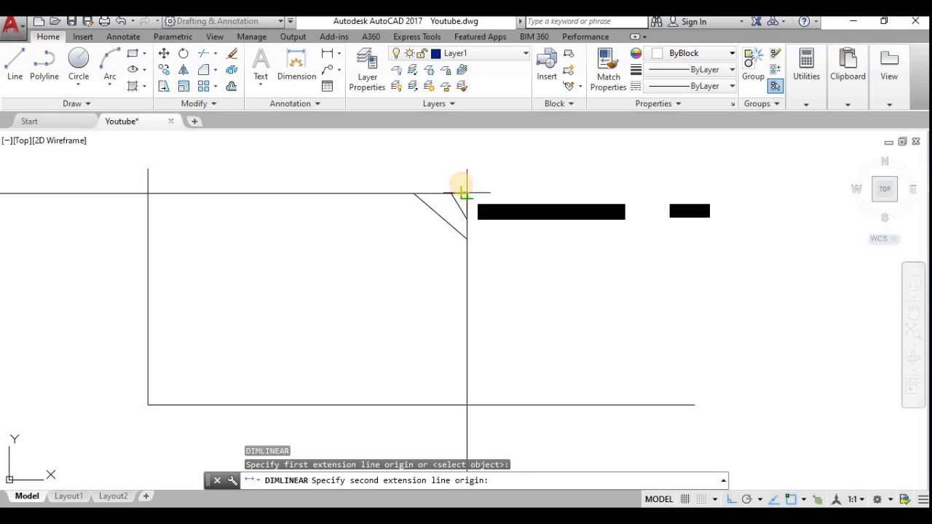
left_click(462, 185)
left_click(460, 179)
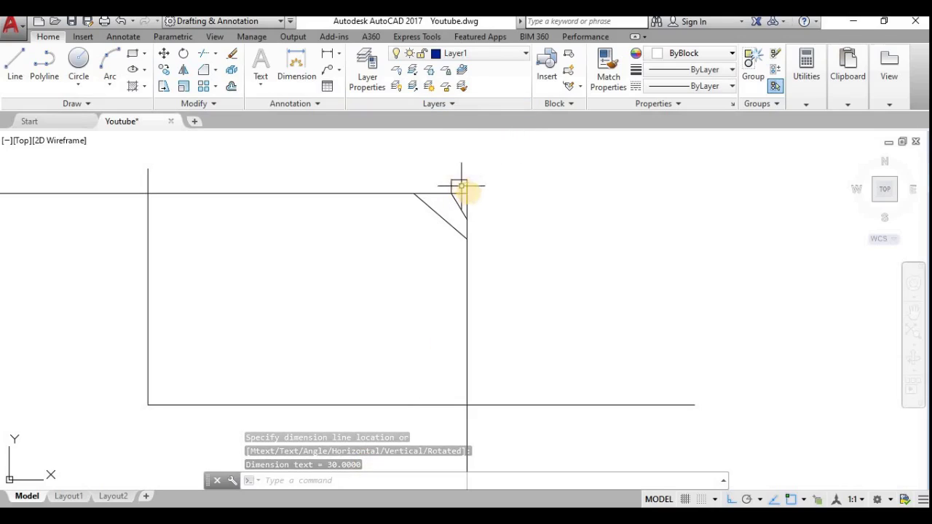
Step: Add a linear dimension beside the vertical leg between the original upper-right corner and the chamfer's lower end
key("Return")
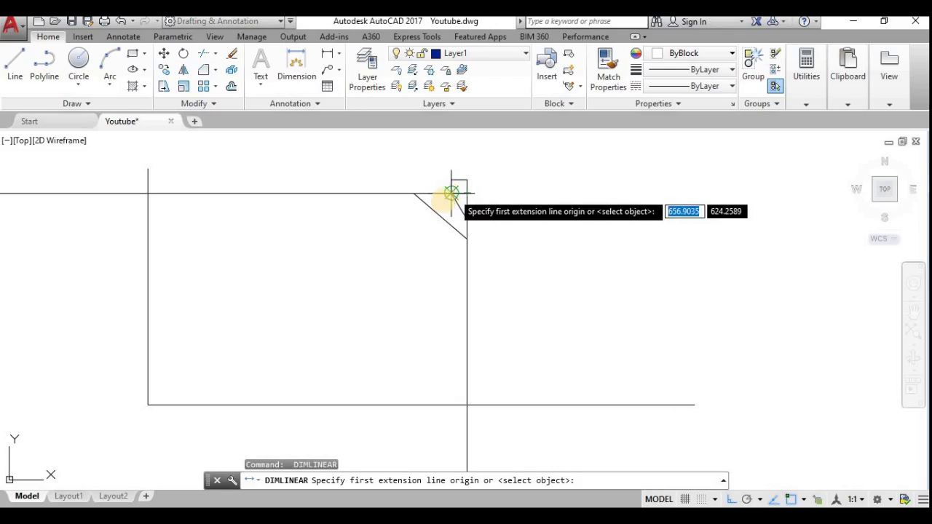
left_click(467, 193)
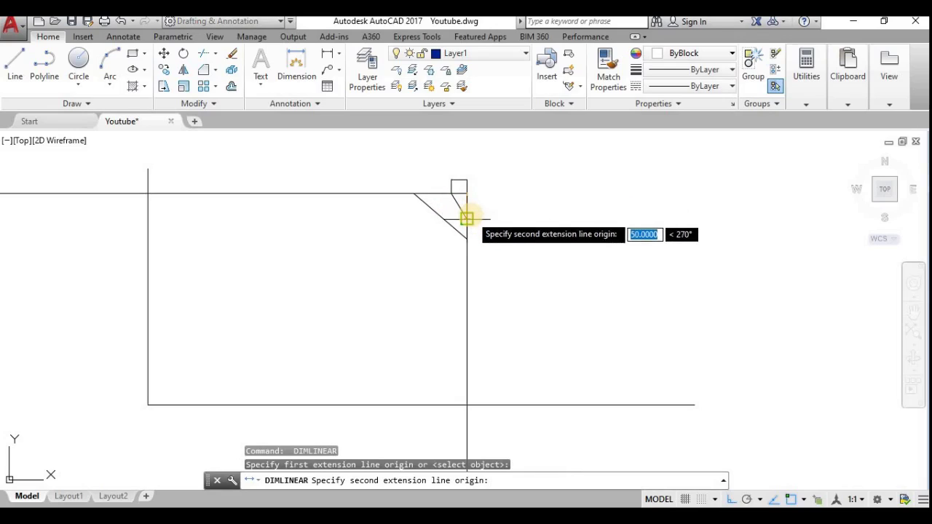
left_click(468, 210)
left_click(484, 202)
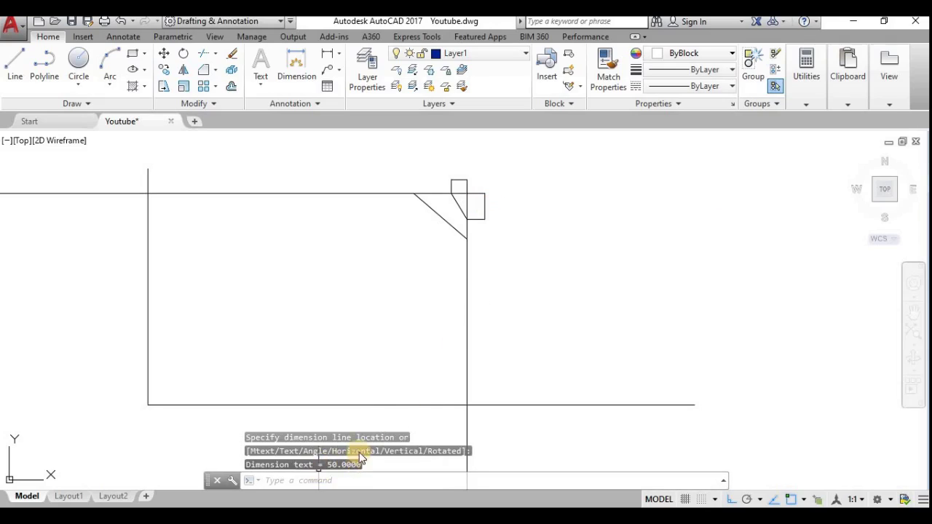
left_click(227, 457)
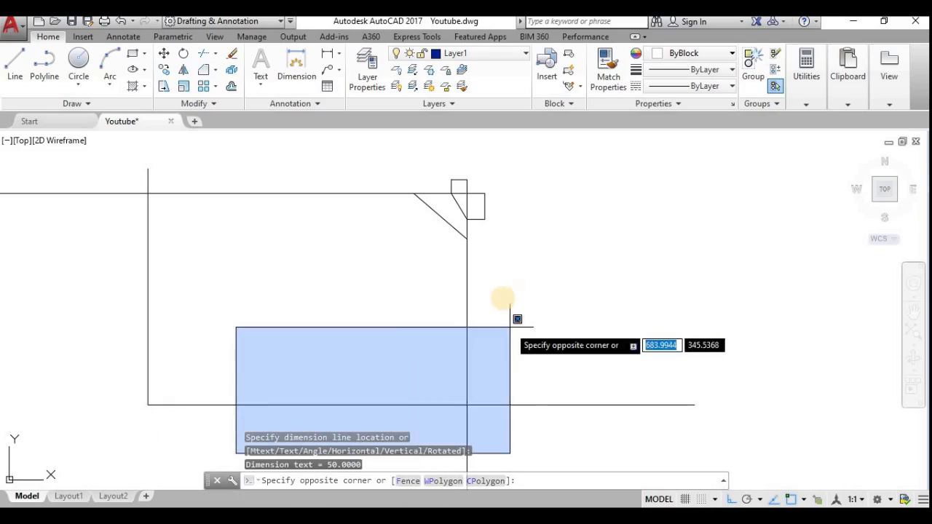
left_click(343, 326)
key("Escape")
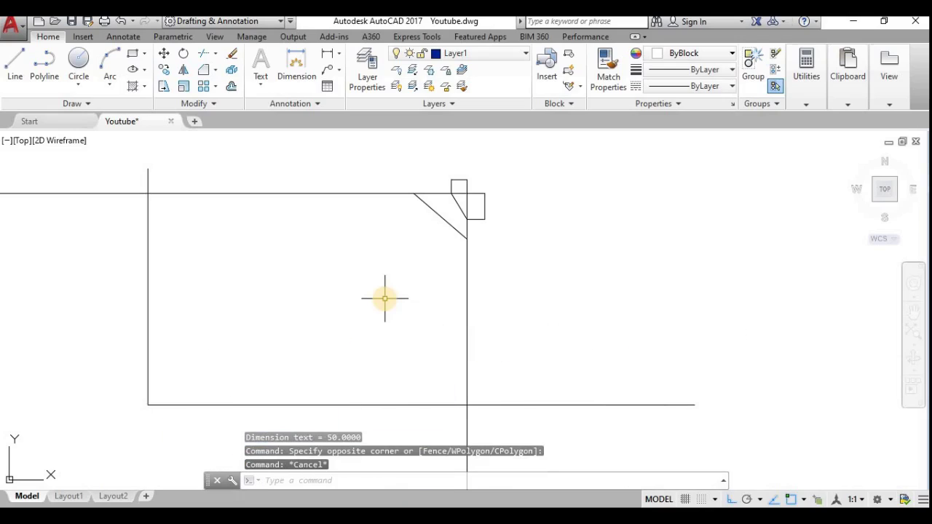
Step: Delete both linear dimensions at the rectangle's upper-right chamfer
left_click(483, 220)
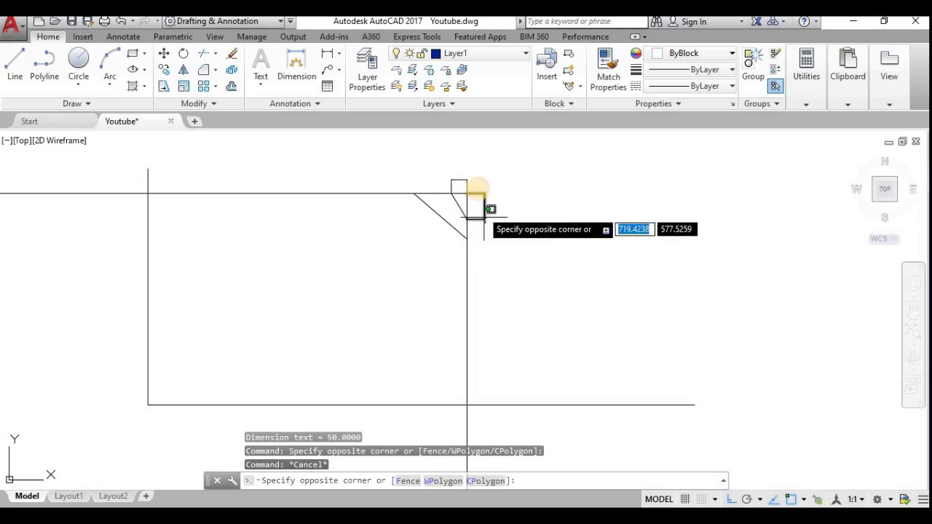
left_click(486, 179)
key("Delete")
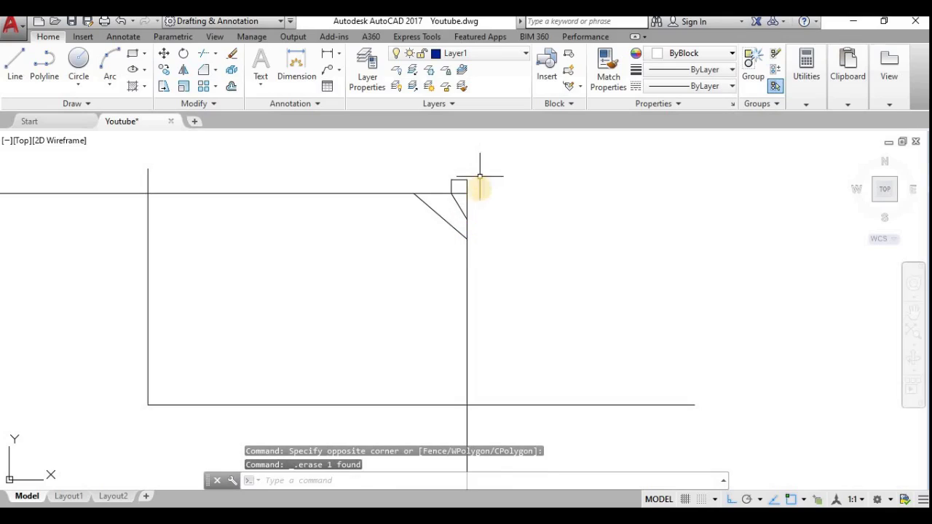
left_click(471, 199)
left_click(423, 167)
key("Delete")
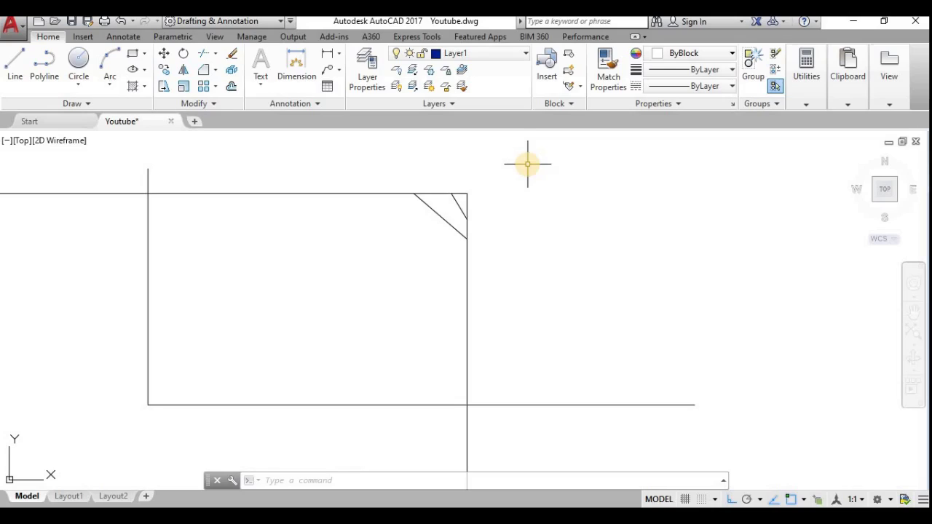
Step: Chamfer the rectangle's lower-left corner by the Angle option with length 20 along the left line and angle 60 to the bottom line
type("ERASE")
key("Up")
key("Up")
key("Up")
key("Return")
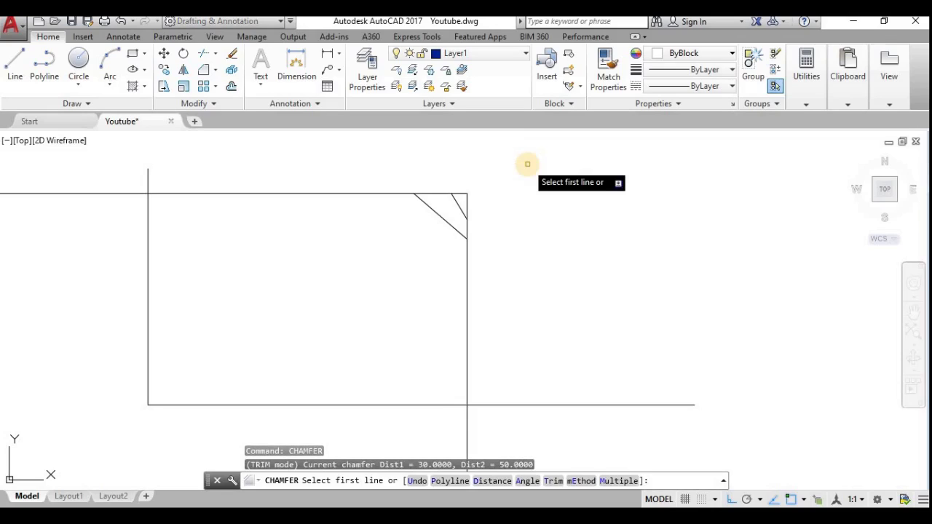
left_click(522, 486)
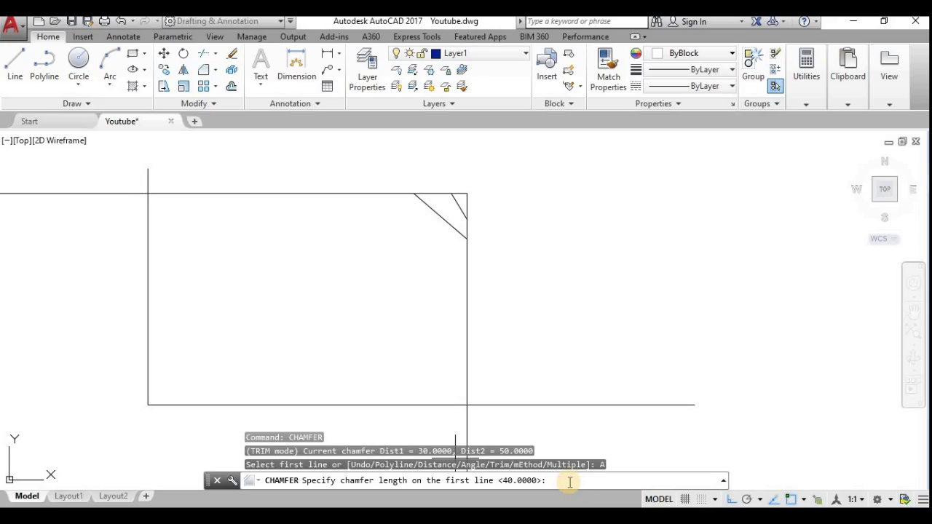
type("20")
key("Return")
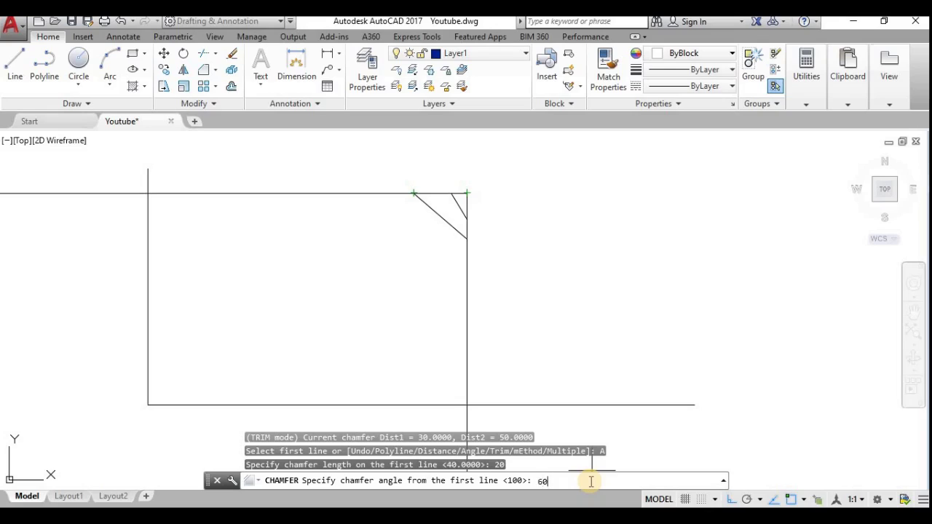
key("Return")
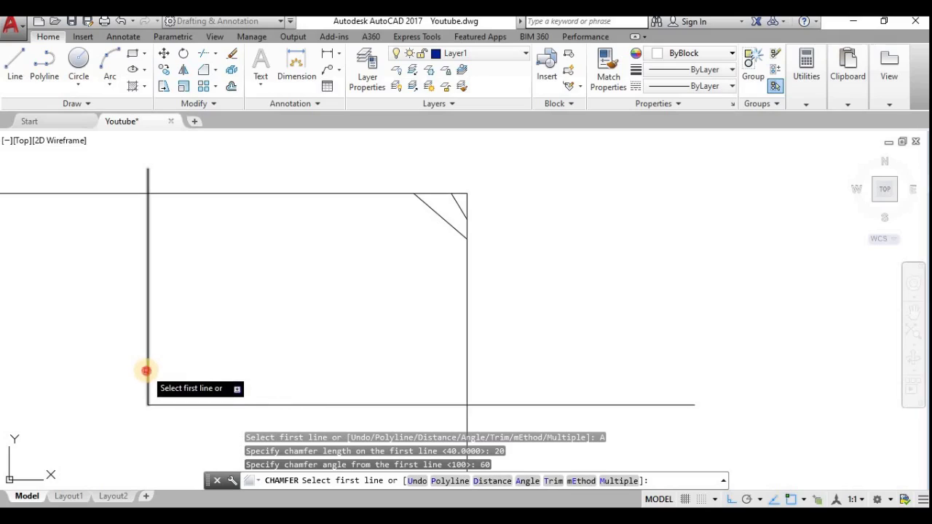
left_click(145, 375)
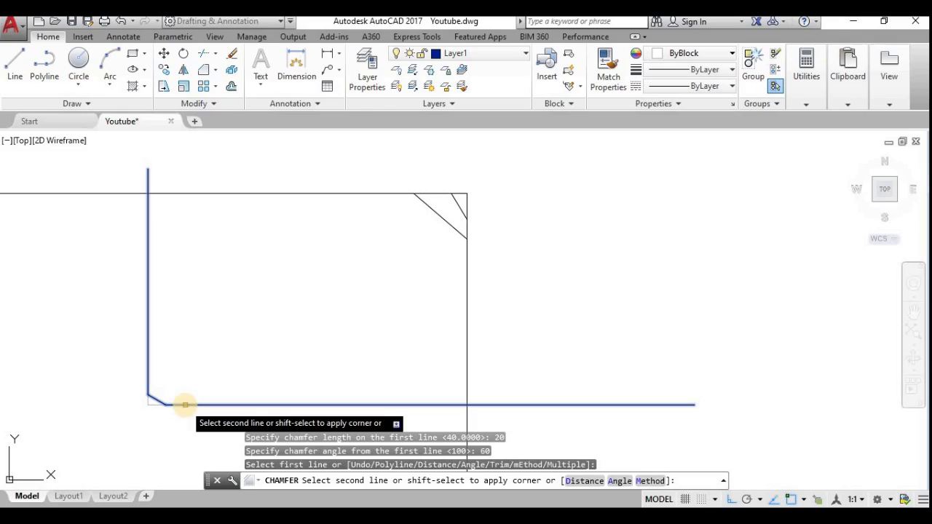
left_click(185, 405)
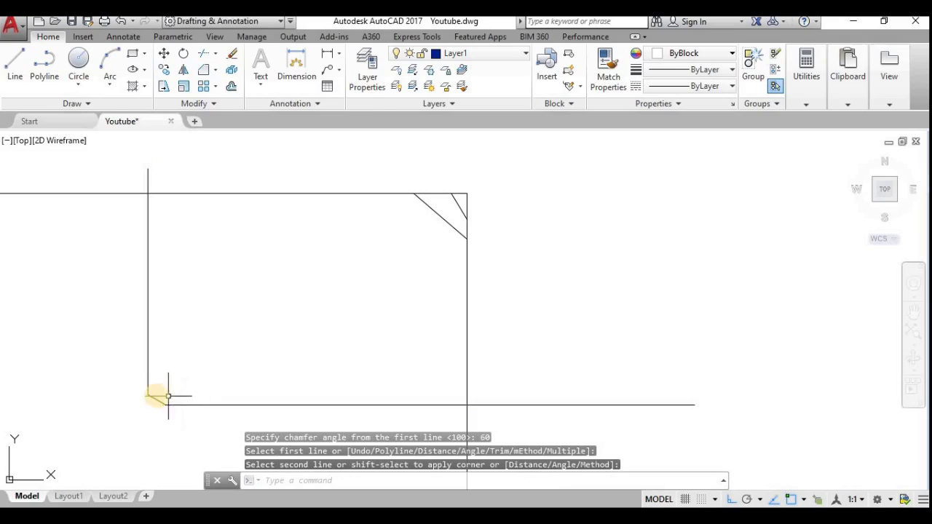
Step: Add a vertical linear dimension beside the lower-left chamfer, between its two endpoints
scroll(154, 398, "up", 2)
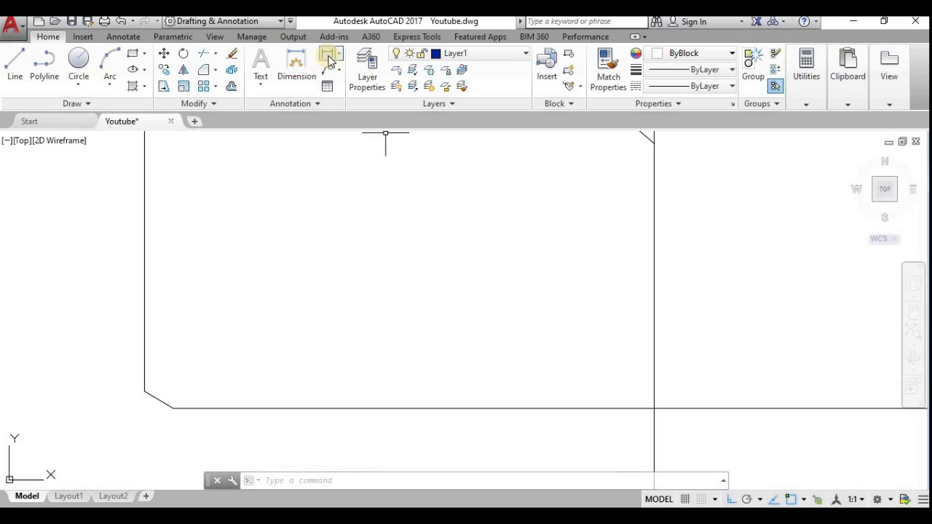
left_click(172, 409)
left_click(144, 391)
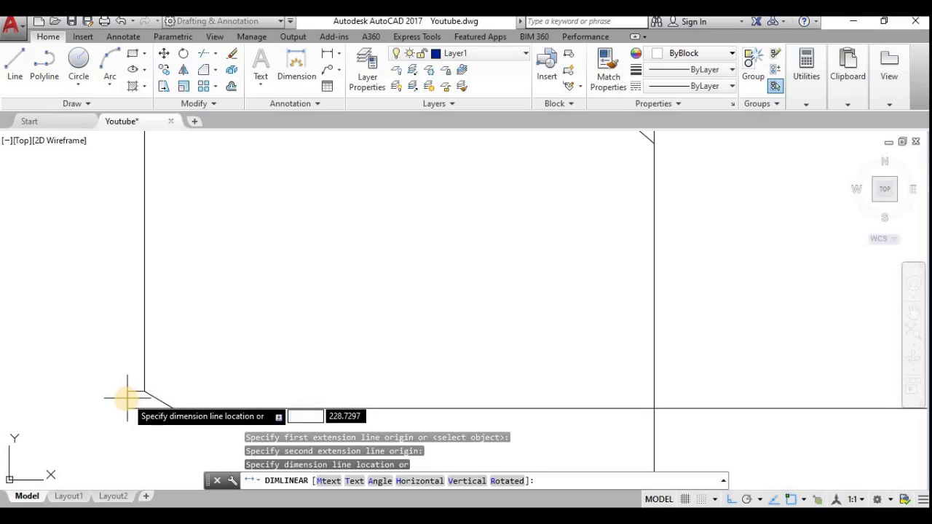
left_click(127, 407)
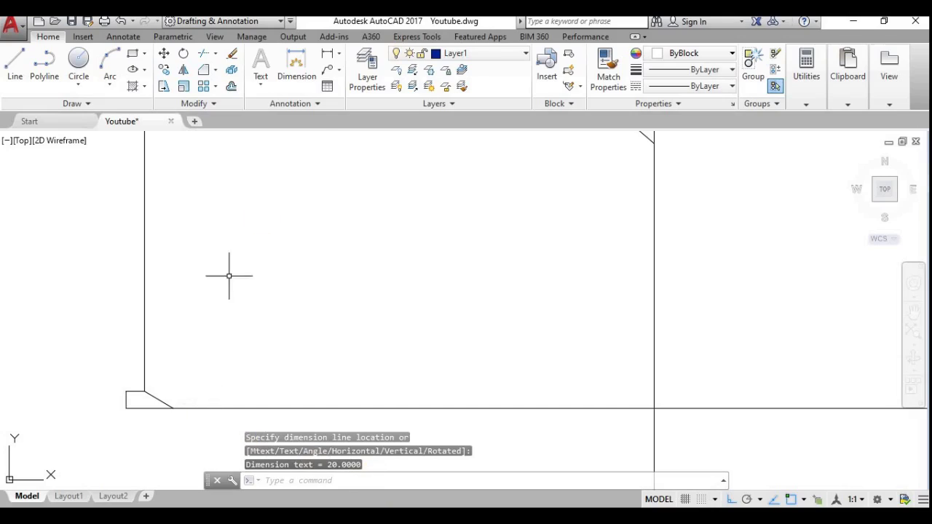
Step: Add an angular dimension between the lower-left chamfer line and the rectangle's left line, placing its arc below the corner
left_click(338, 53)
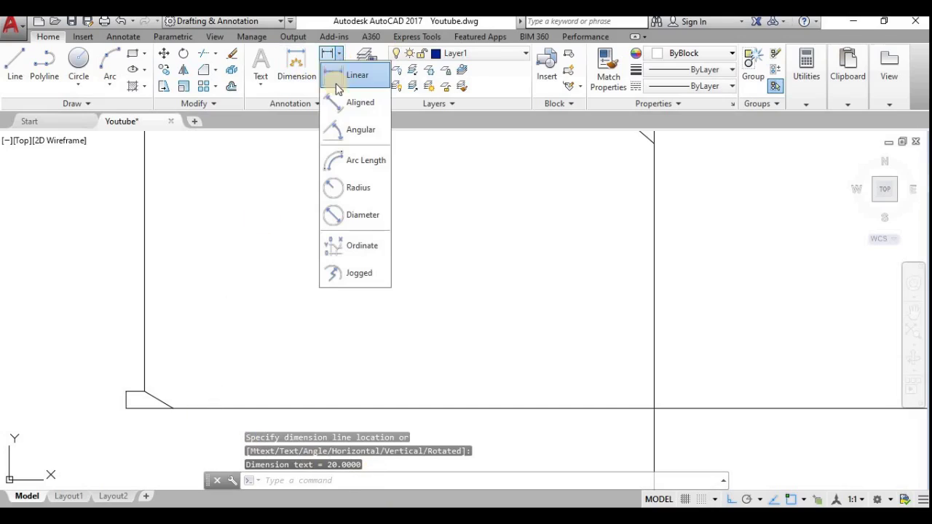
left_click(349, 130)
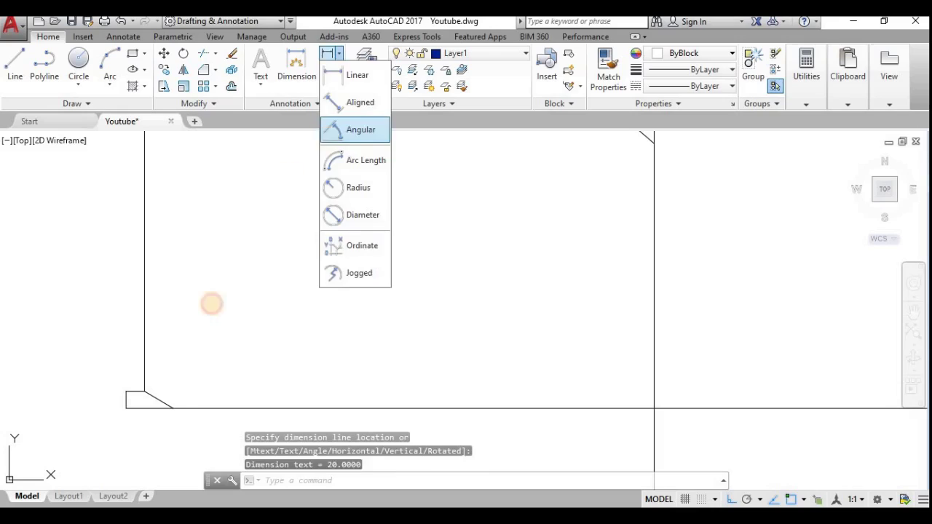
left_click(160, 401)
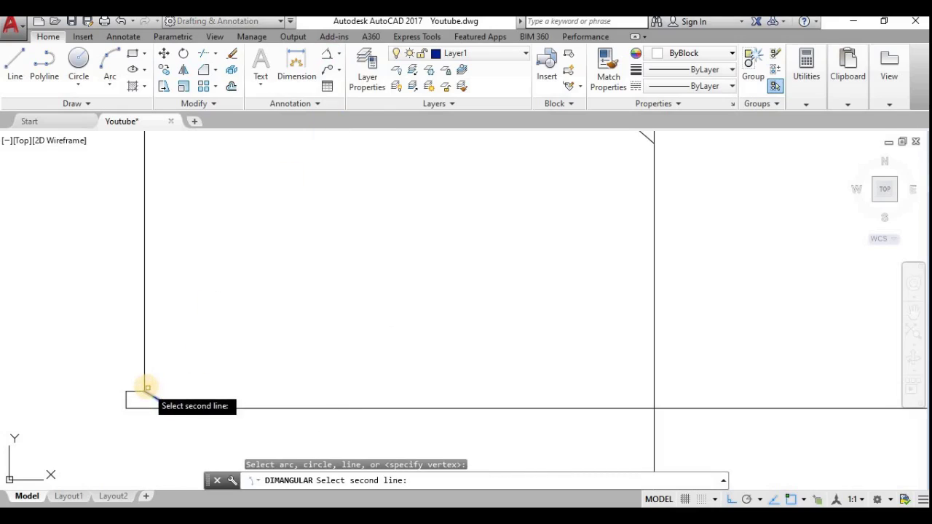
left_click(145, 384)
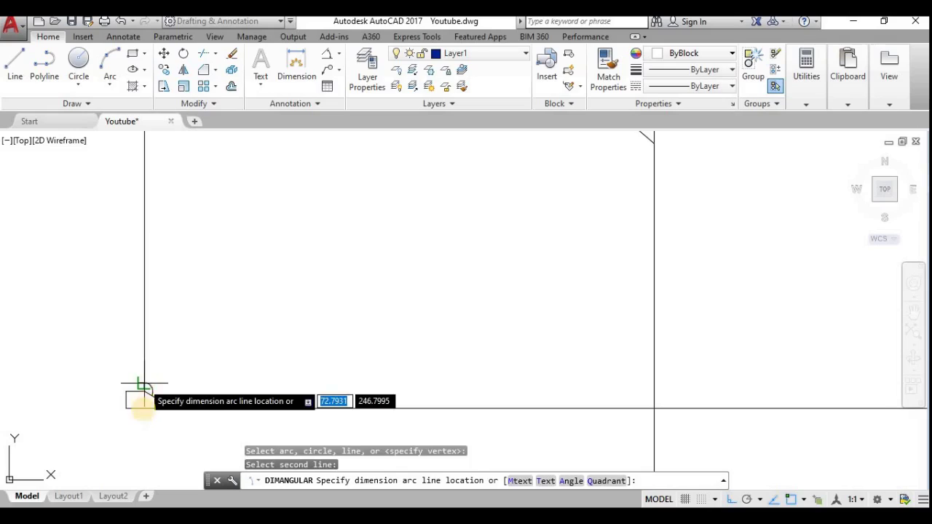
left_click(155, 421)
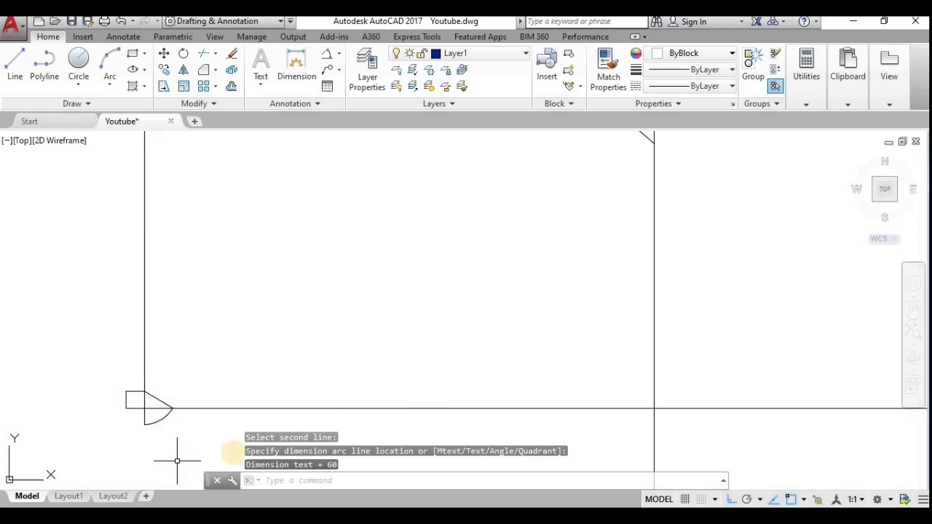
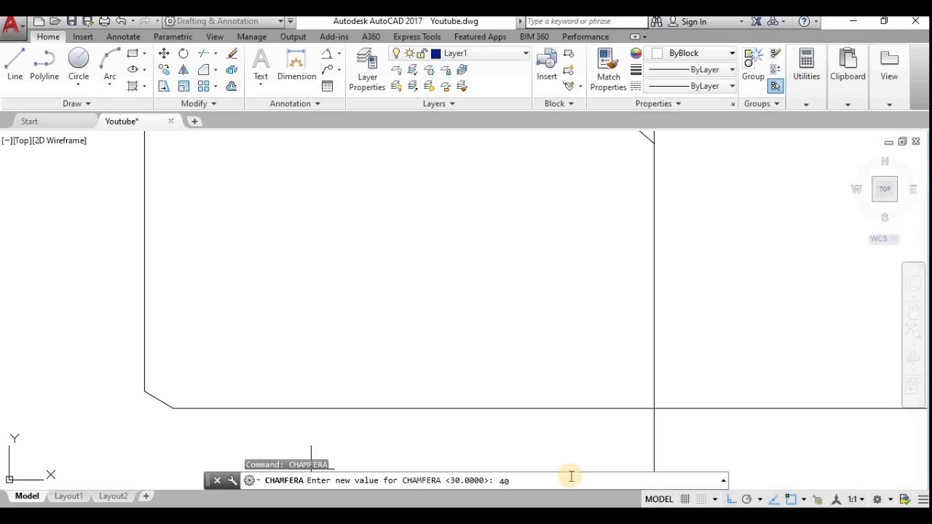
Step: Set the chamfer distance system variables CHAMFERA to 40 and CHAMFERB to 30
key("Return")
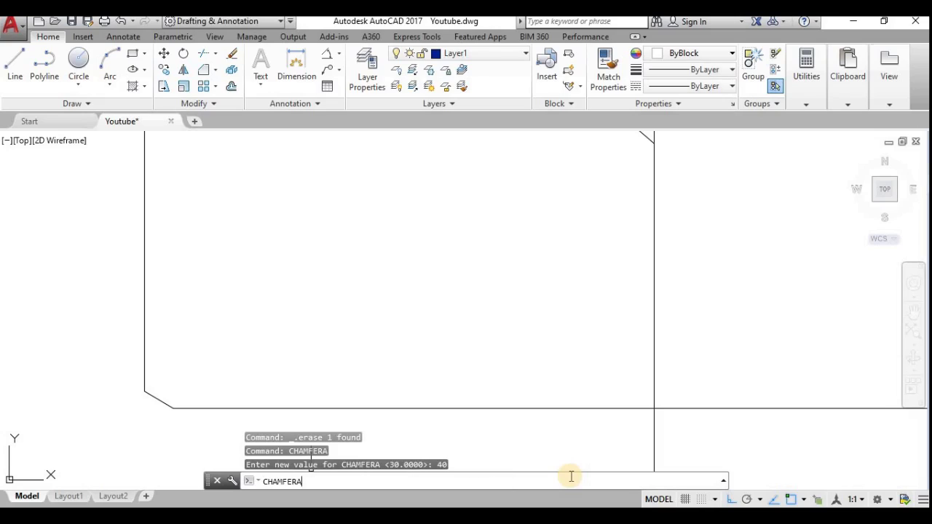
type("CHAMFERB")
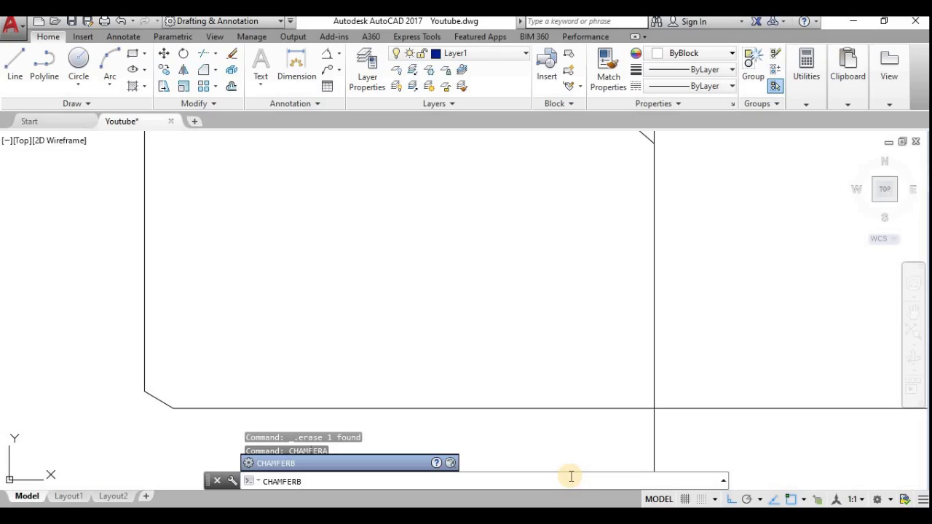
key("Return")
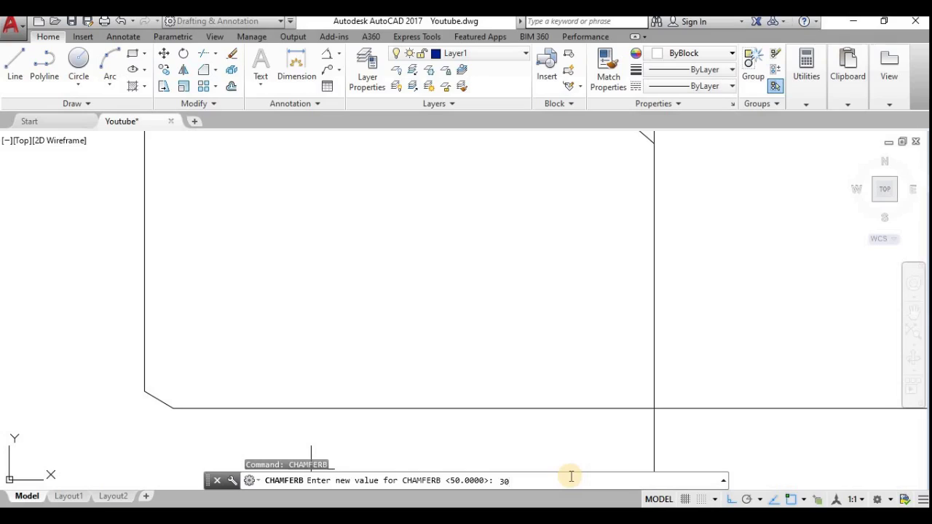
key("Return")
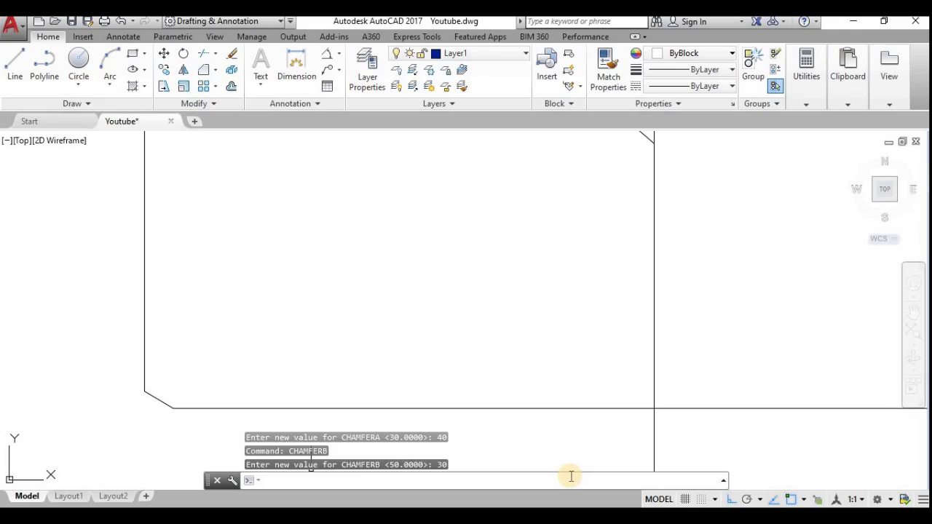
Step: Set the chamfer length variable CHAMFERC to 20 and the chamfer angle variable CHAMFERD to 20
type("CHAMFERC")
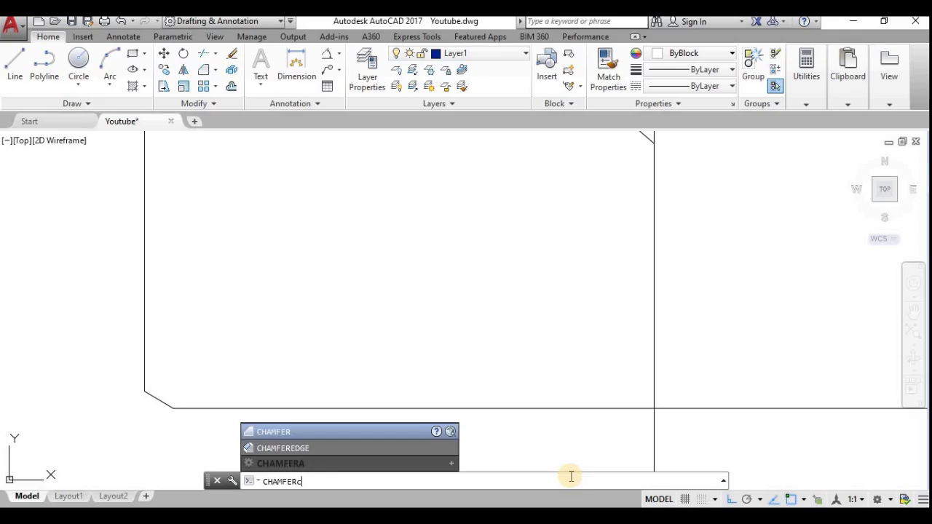
key("Return")
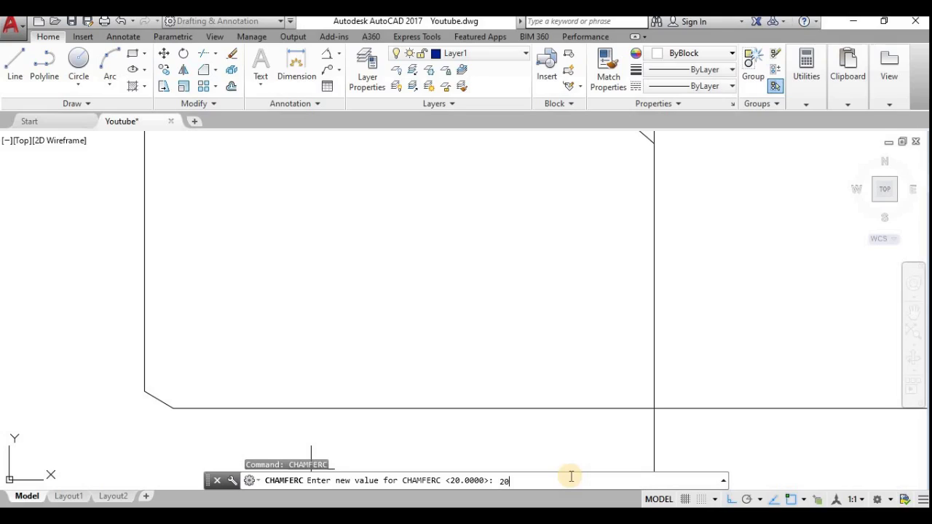
key("Return")
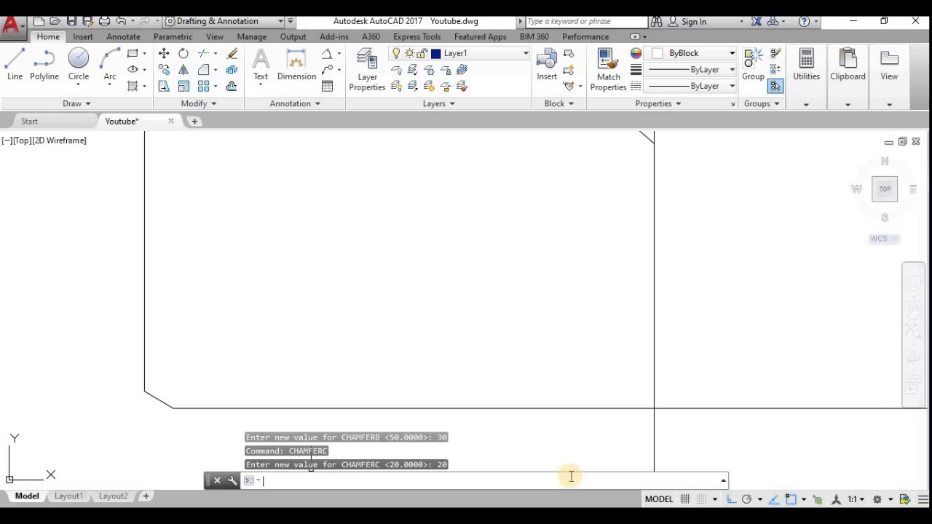
type("CHAMFERD")
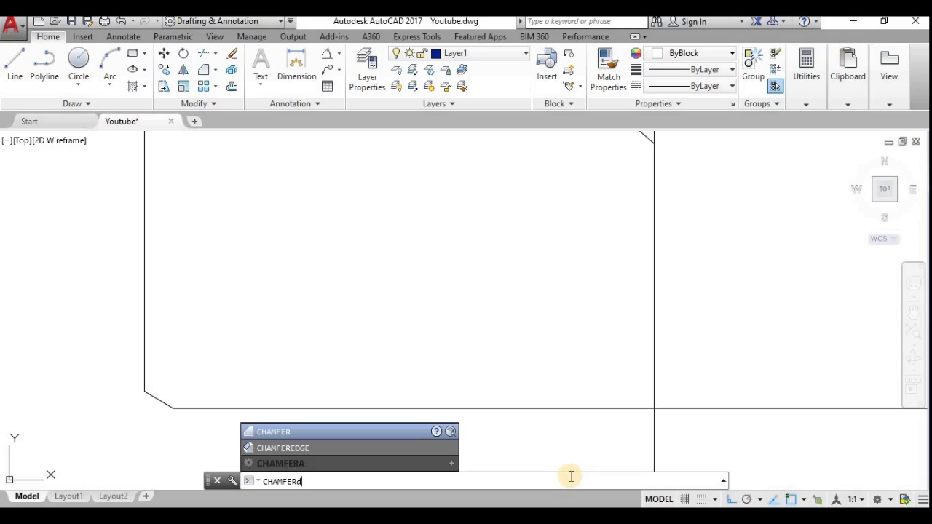
key("Return")
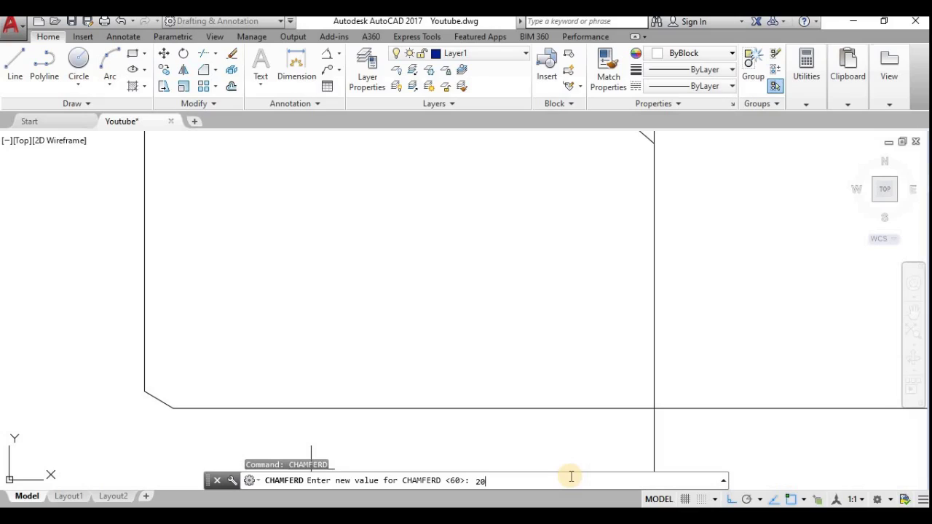
type("20")
key("Return")
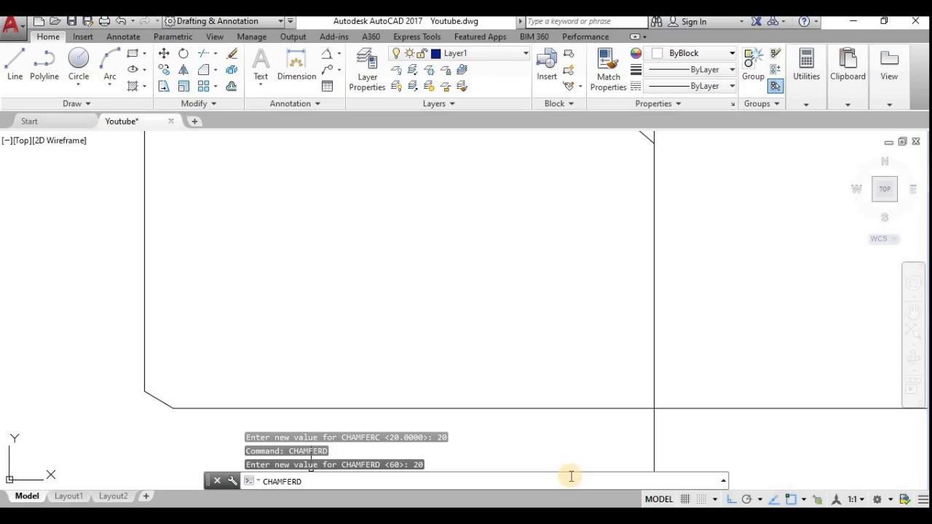
Step: Chamfer the rectangle's lower-right corner using the default distances of 40 and 30, starting from the bottom line
key("Return")
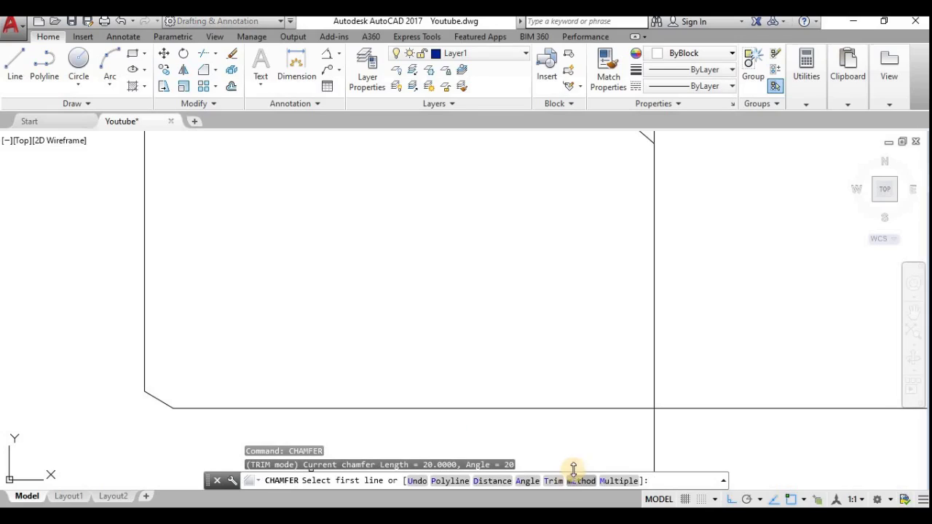
left_click(500, 483)
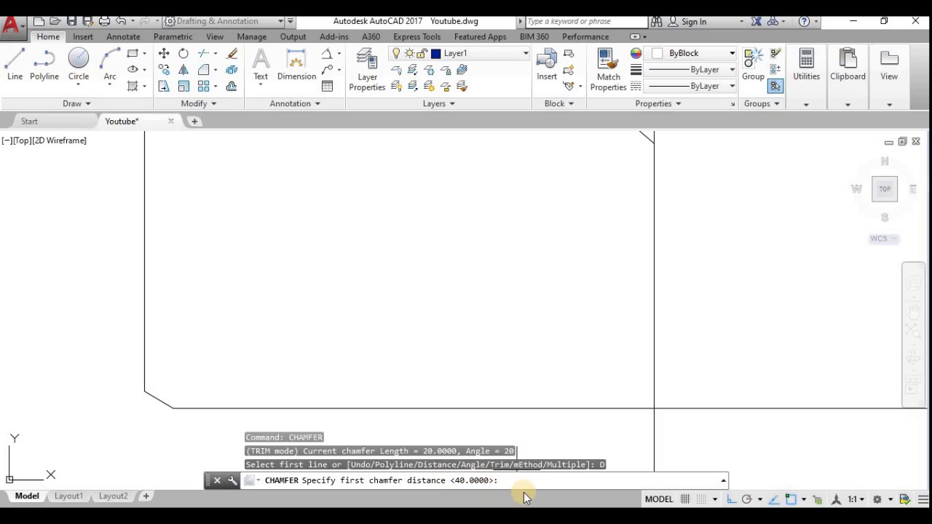
key("Return")
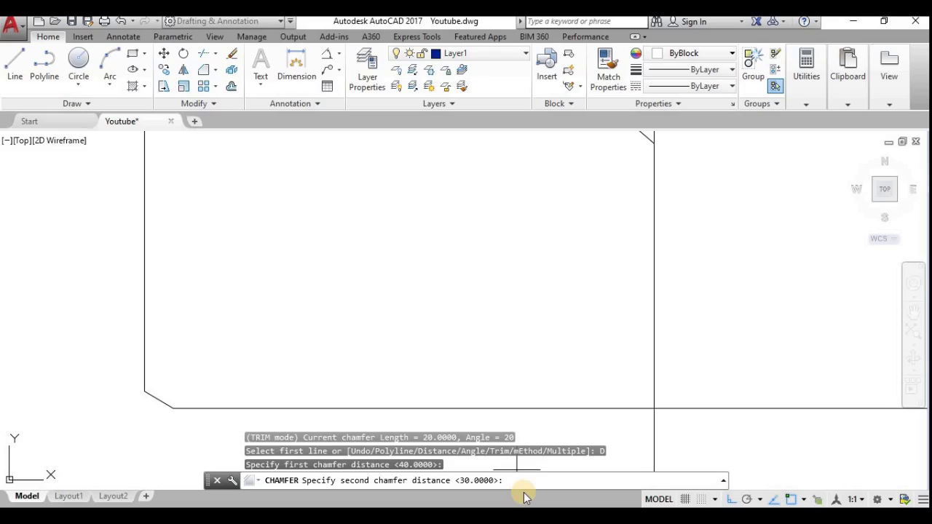
key("Return")
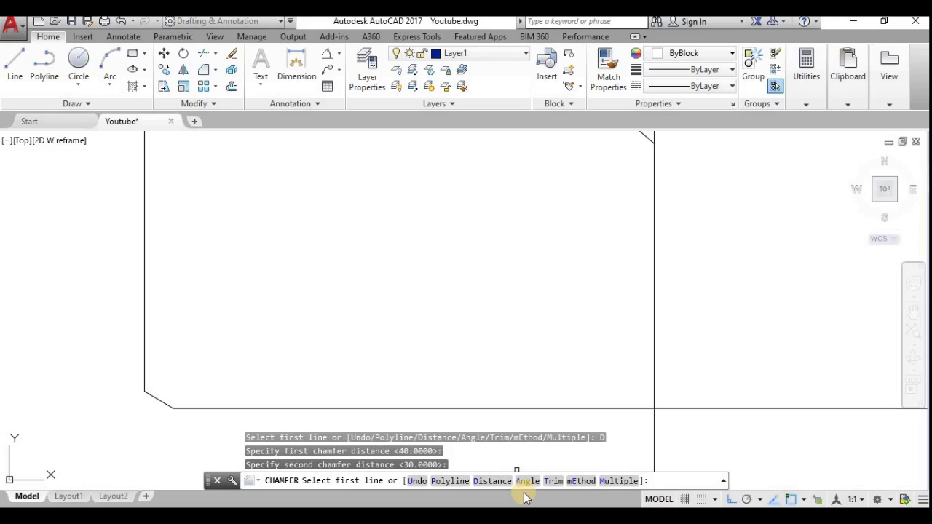
left_click(597, 408)
left_click(653, 374)
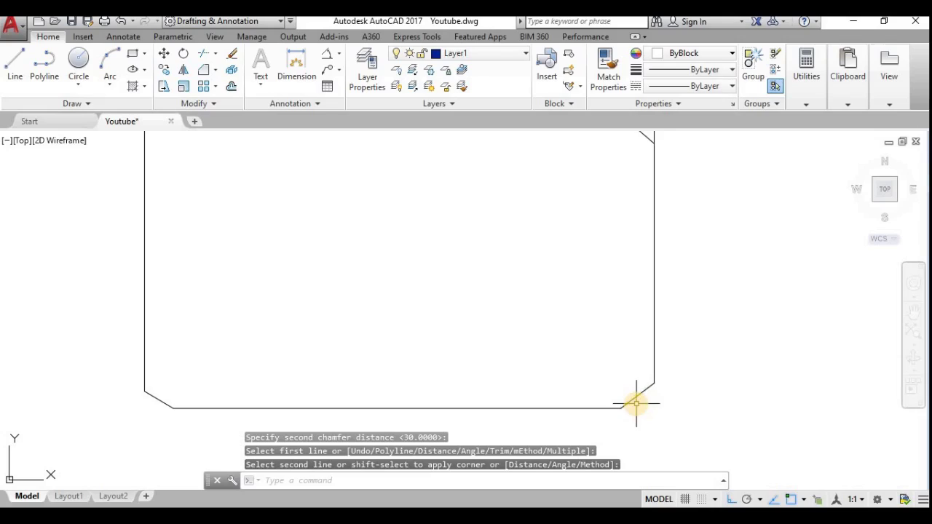
scroll(635, 396, "up", 4)
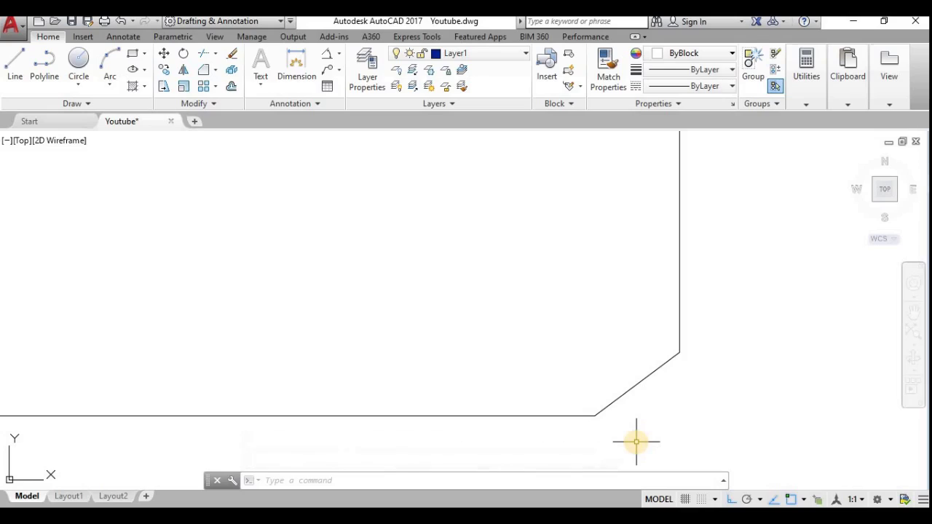
Step: Undo the last zoom and the chamfer on the lower-right corner
type("u")
key("Return")
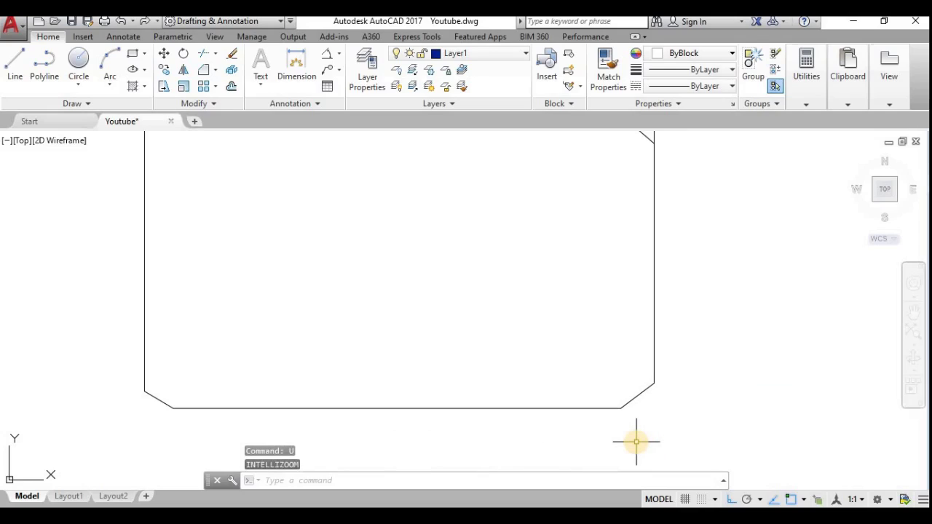
type("u")
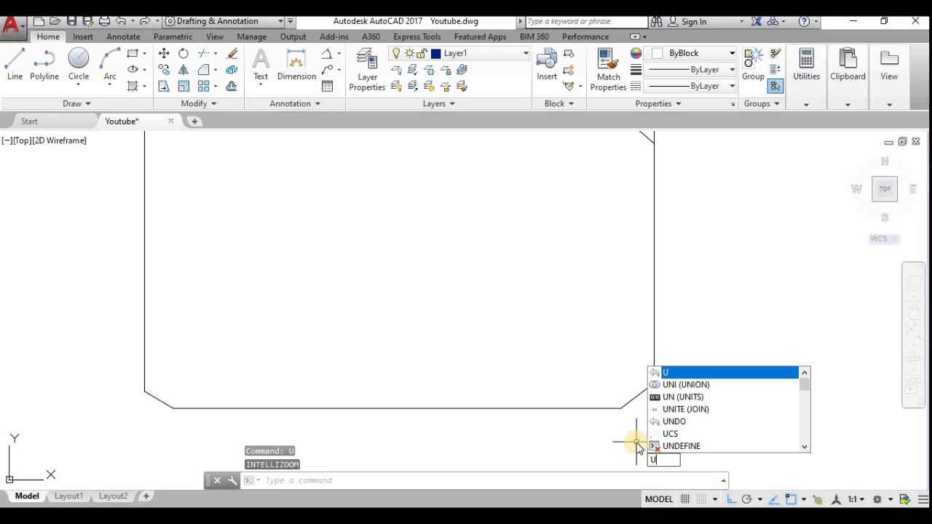
key("Return")
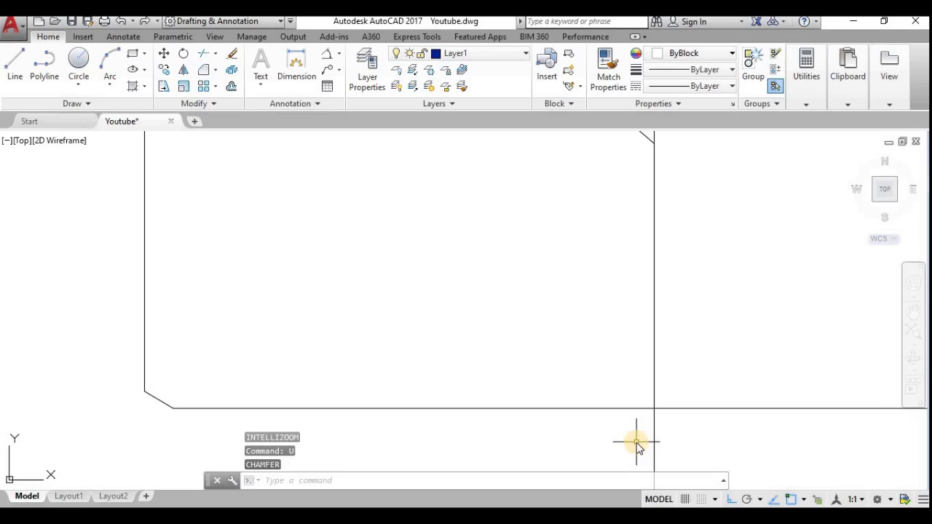
Step: Restart the Chamfer command with the Angle option, accepting the default length of 20 and angle of 20
key("Up")
key("Up")
key("Return")
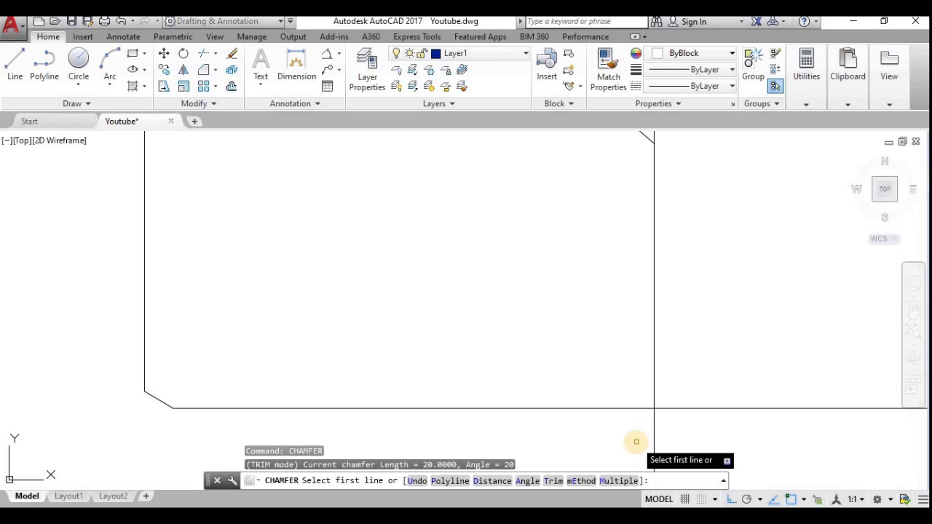
left_click(524, 482)
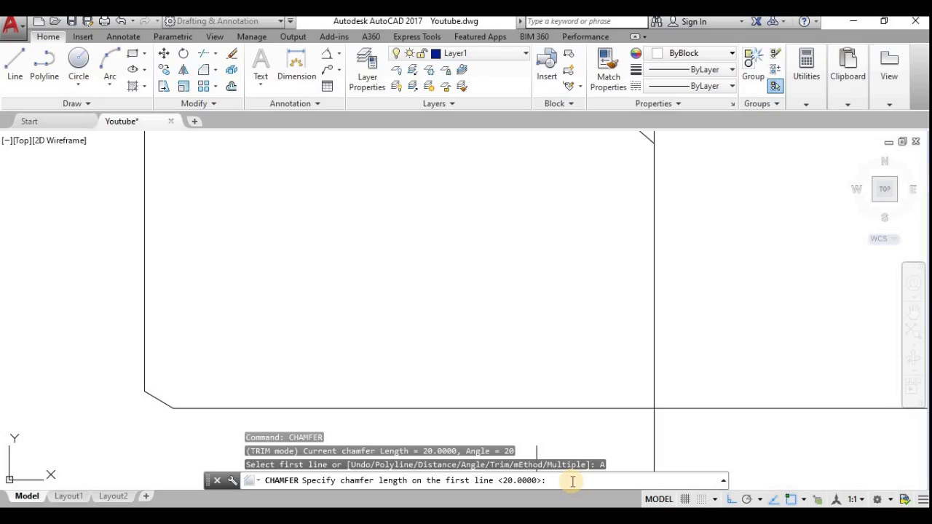
key("Return")
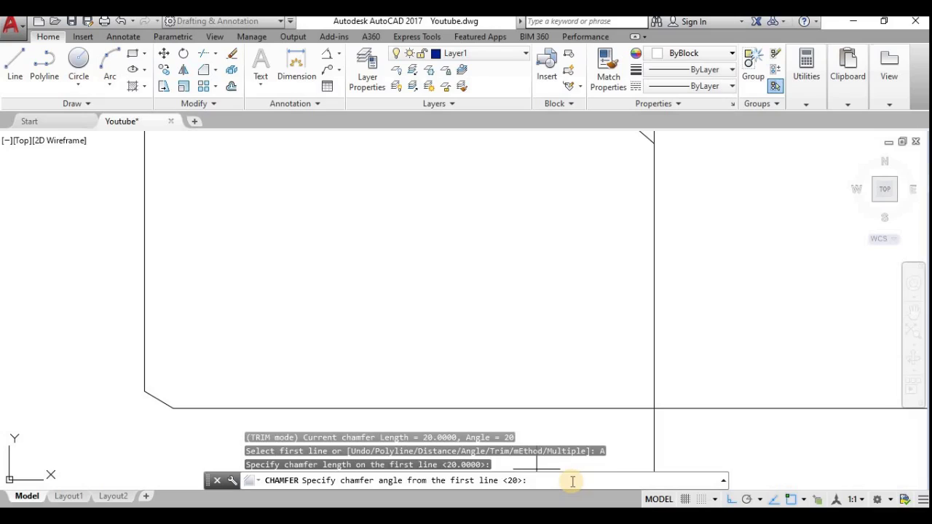
scroll(569, 441, "down", 3)
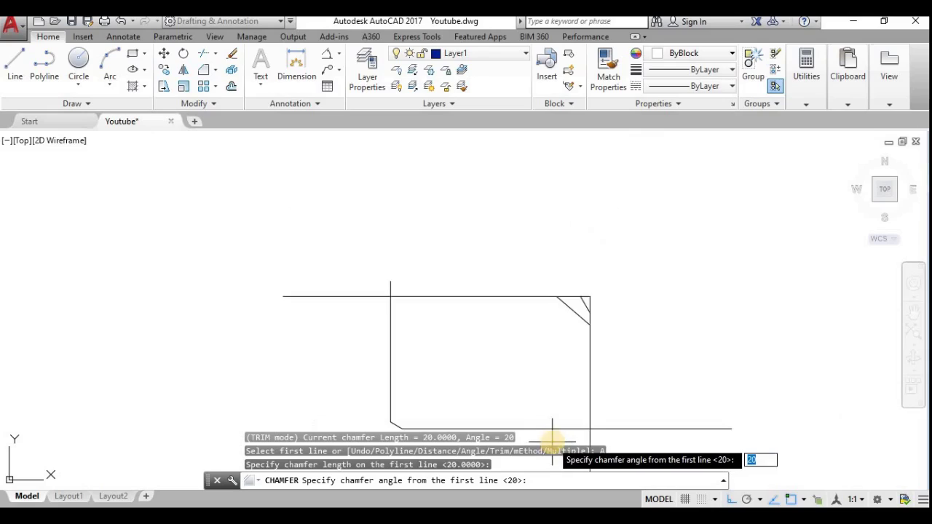
key("Return")
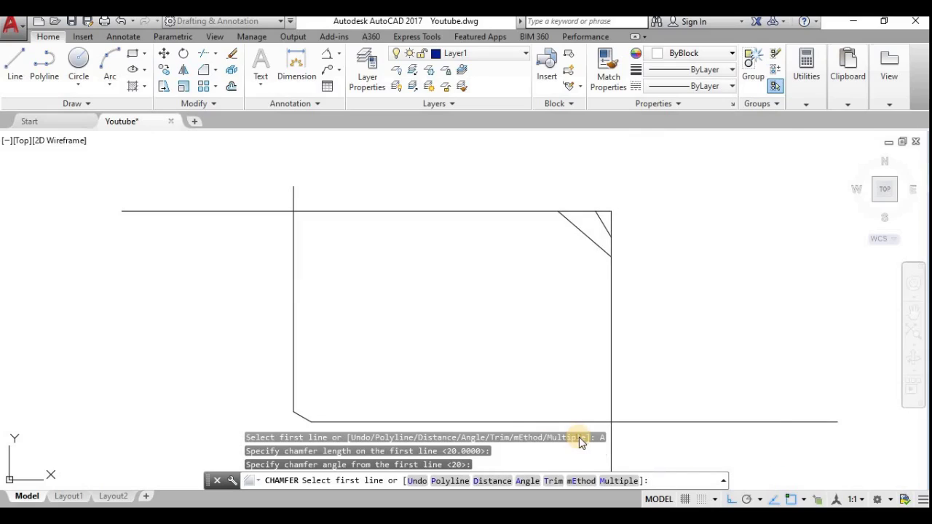
Step: Switch to No trim mode and chamfer the lower-right corner, starting from the bottom line
left_click(554, 482)
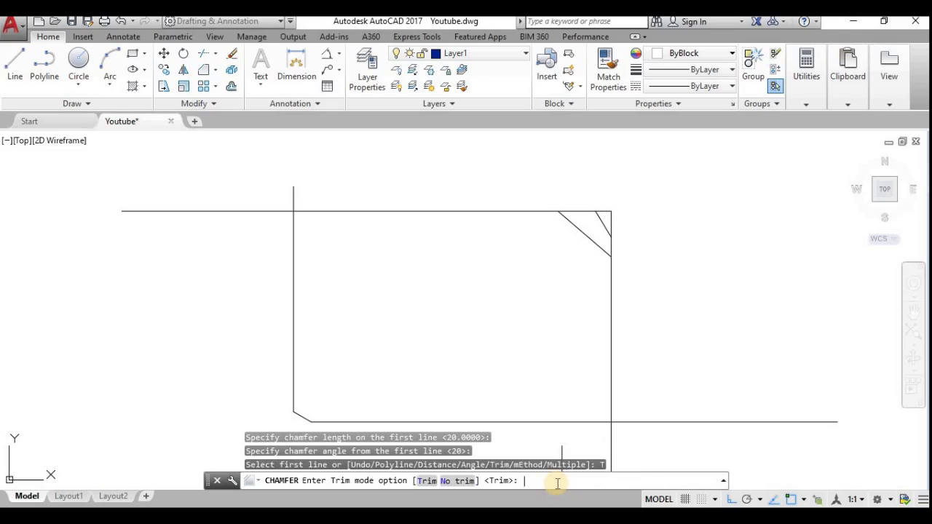
left_click(455, 482)
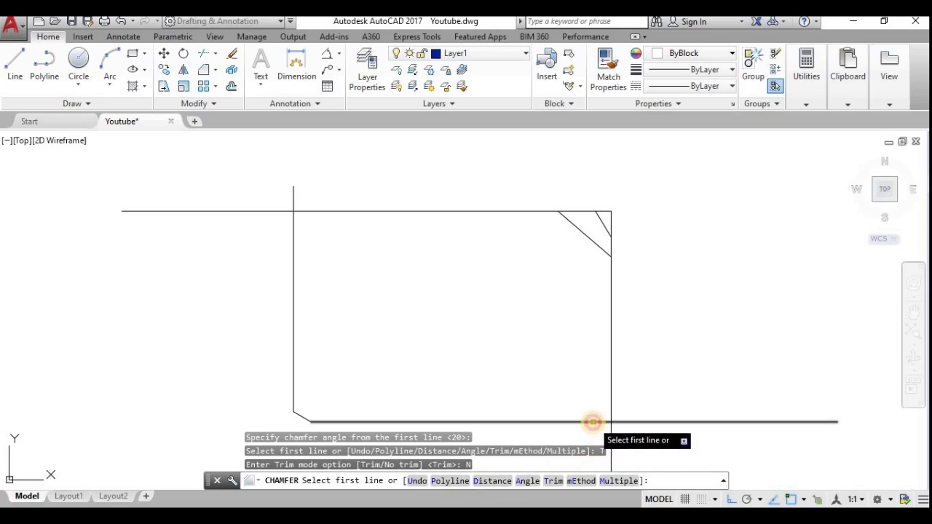
left_click(596, 422)
left_click(609, 400)
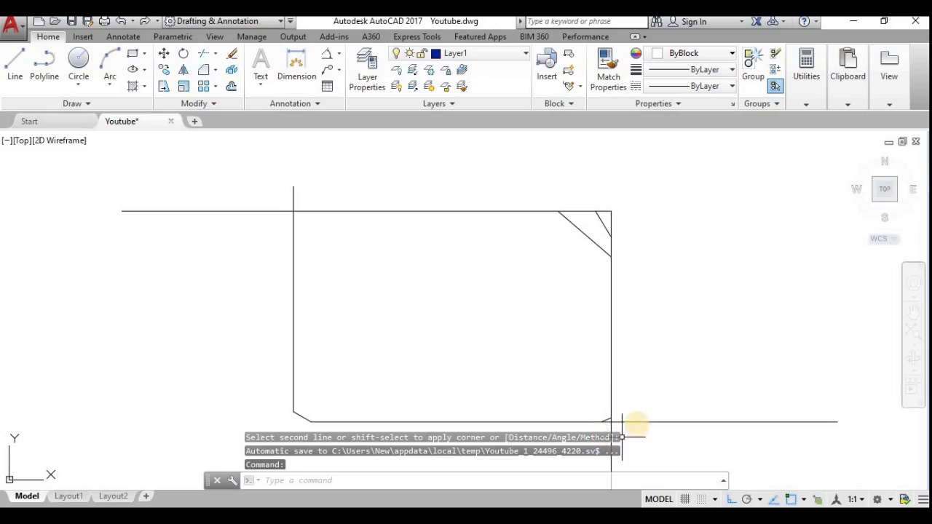
scroll(597, 421, "up", 5)
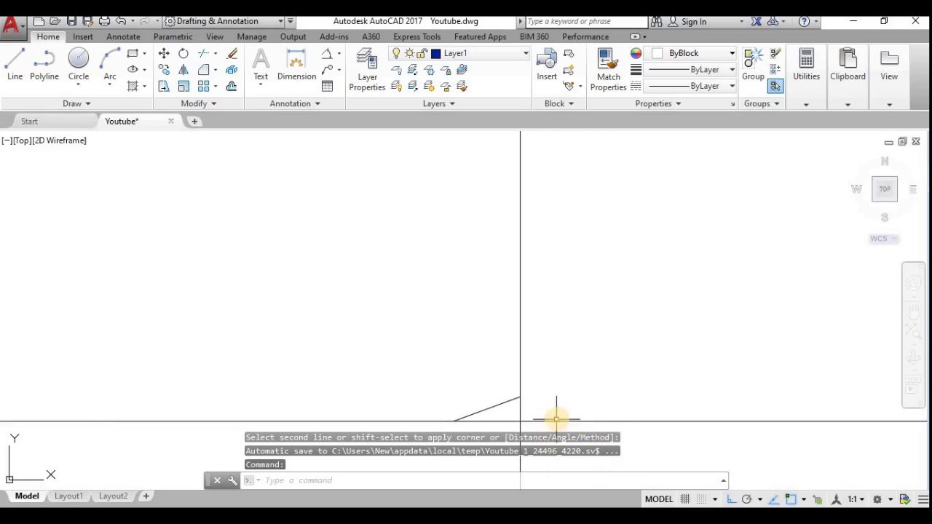
scroll(573, 370, "down", 5)
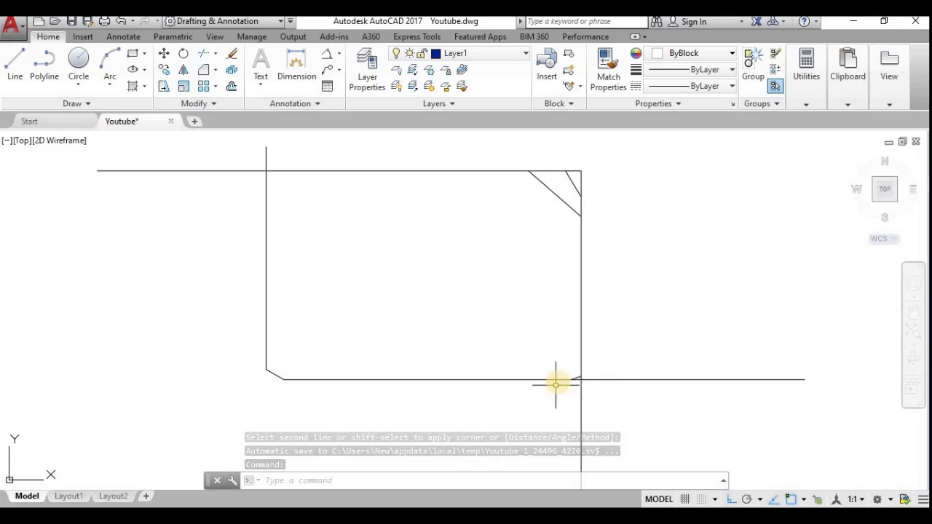
scroll(576, 379, "up", 5)
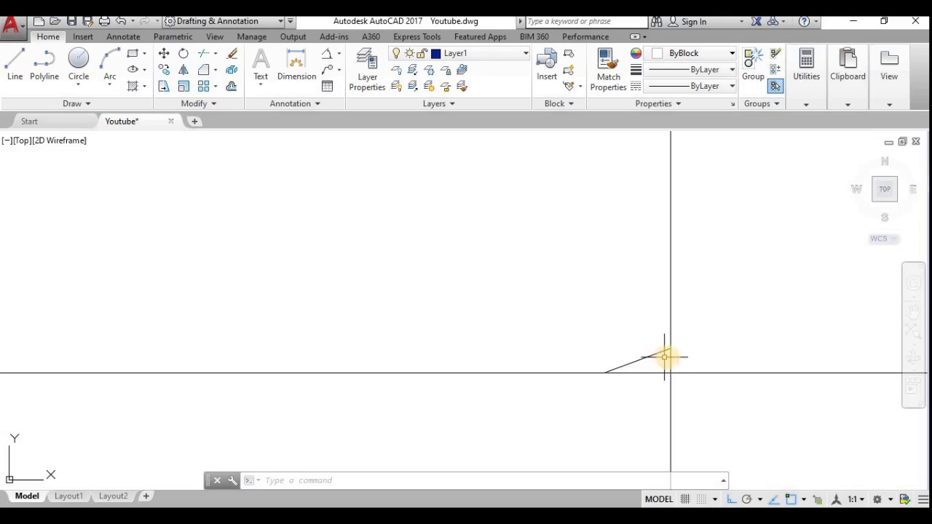
scroll(672, 361, "down", 3)
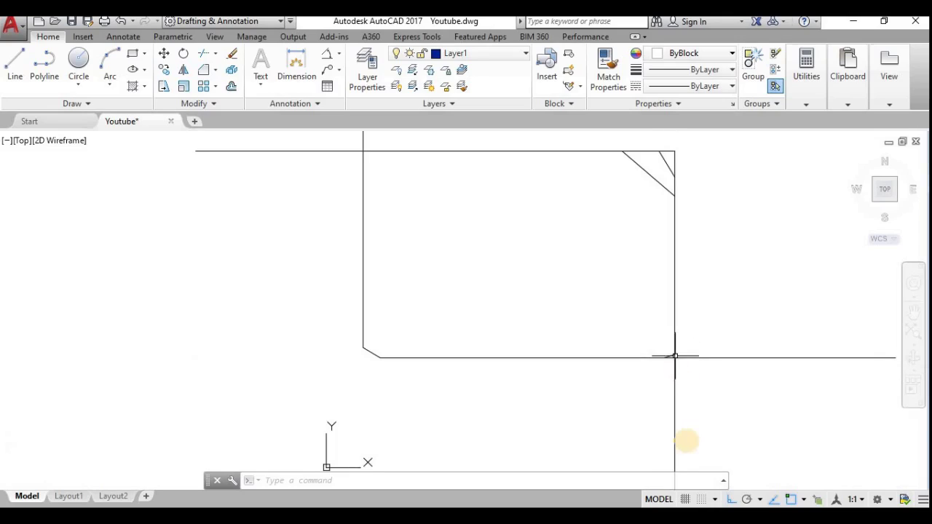
scroll(677, 408, "up", 3)
scroll(606, 397, "down", 3)
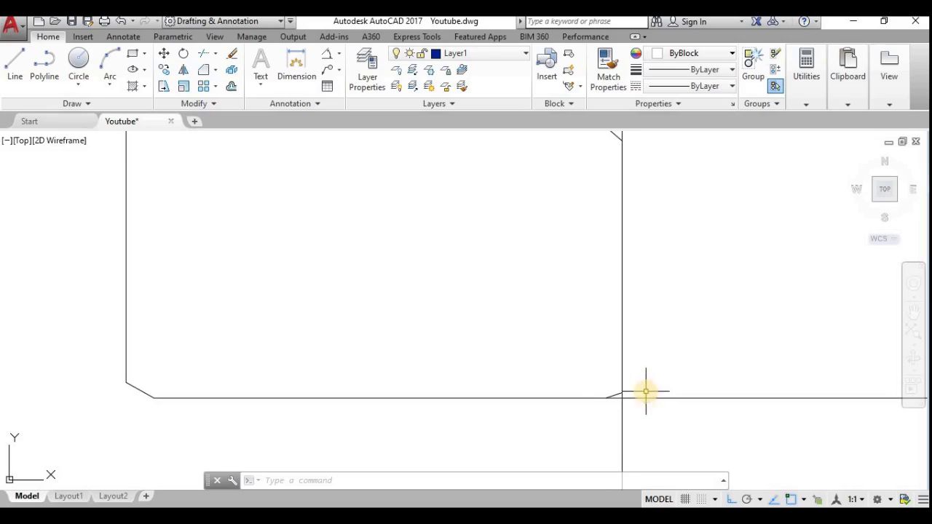
Step: Start a Chamfer with the Multiple option and chamfer the upper-left corner, picking the left line before the top line
left_click(650, 481)
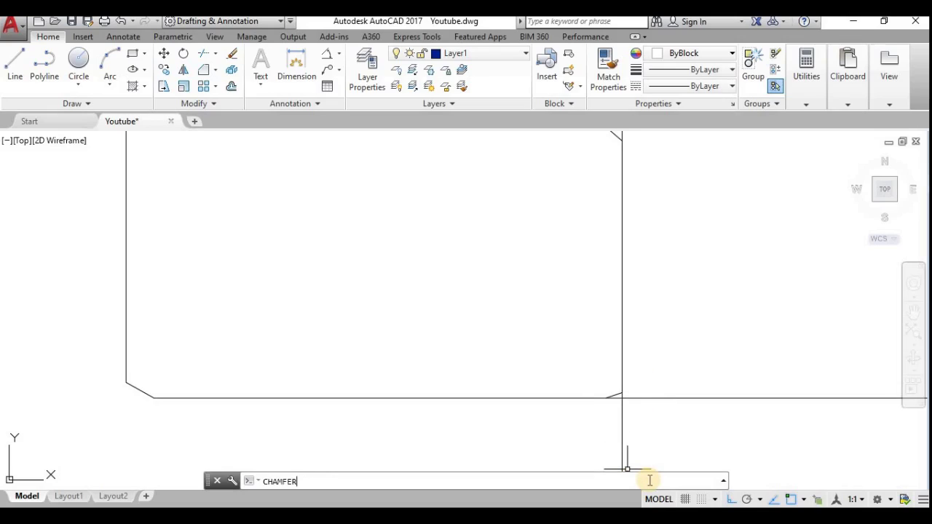
key("Return")
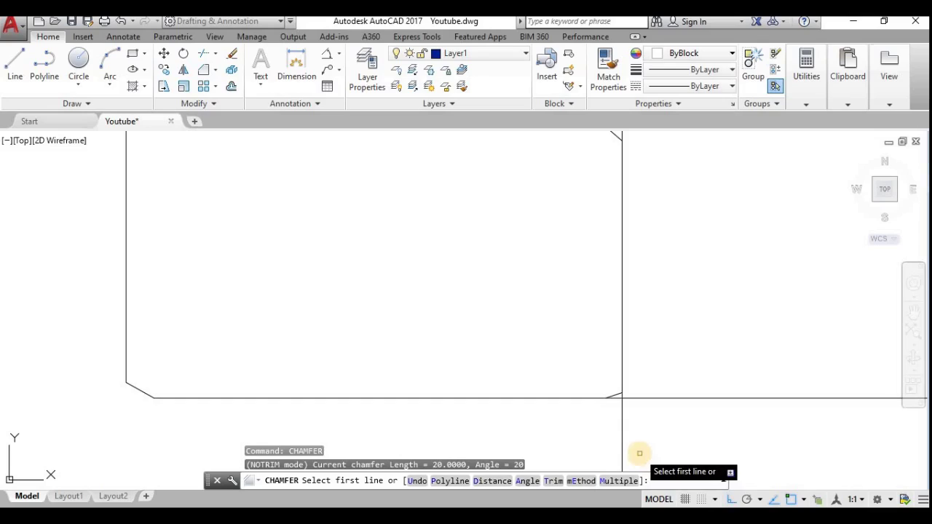
left_click(625, 482)
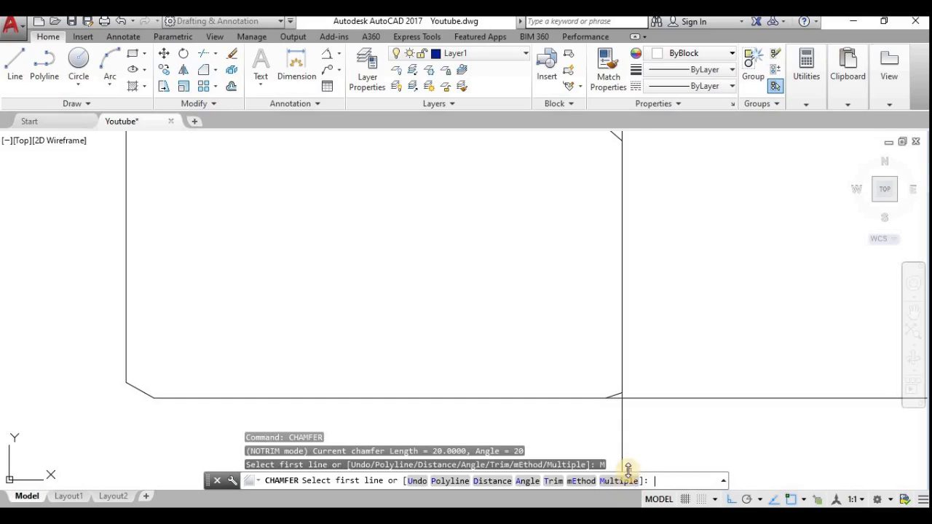
scroll(473, 376, "down", 4)
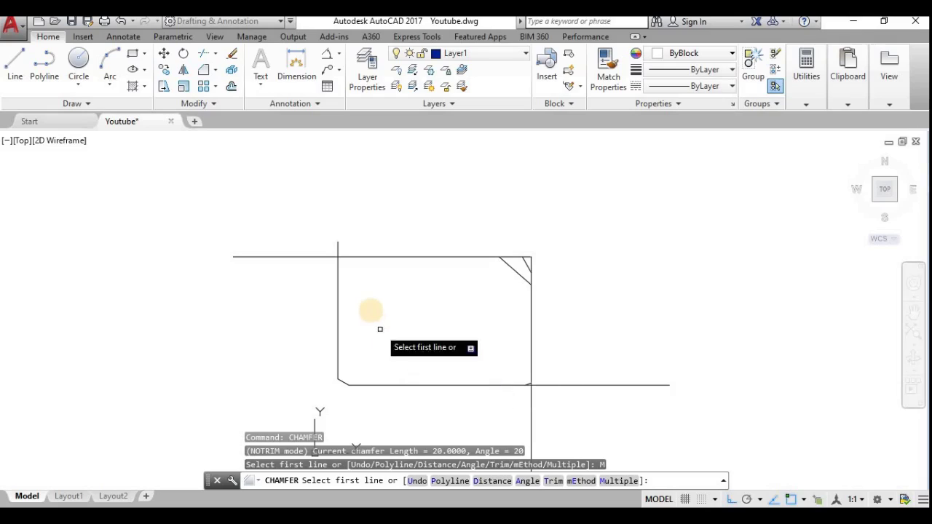
scroll(376, 320, "up", 4)
left_click(281, 182)
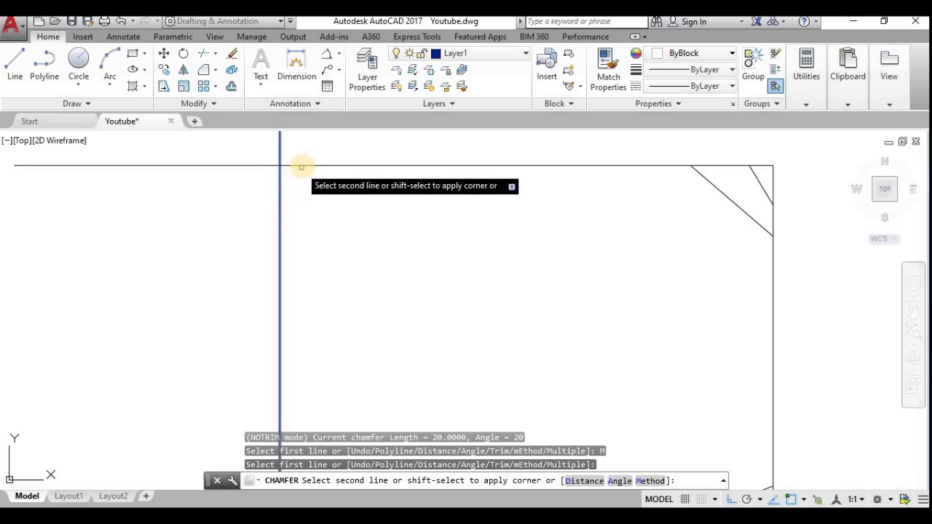
left_click(303, 166)
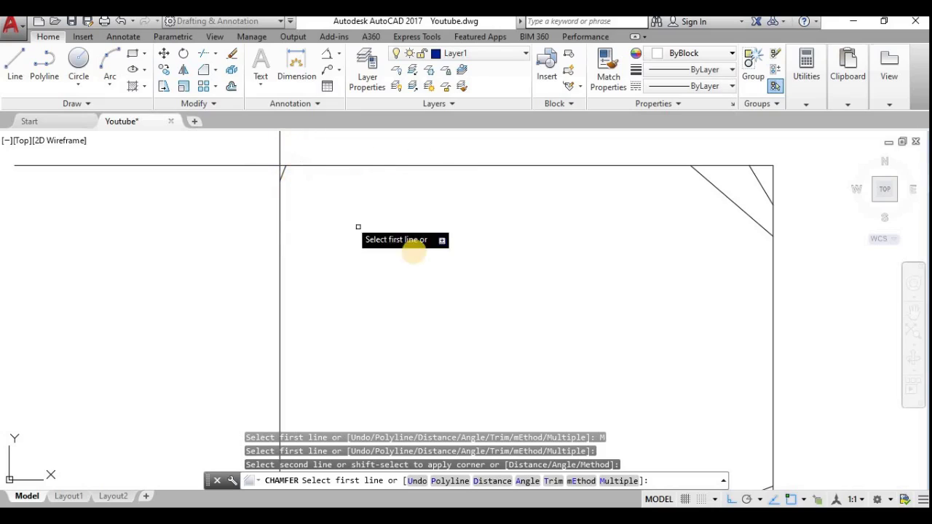
Step: Chamfer the upper-right corner in the same command, picking the top line before the right line
scroll(412, 255, "down", 2)
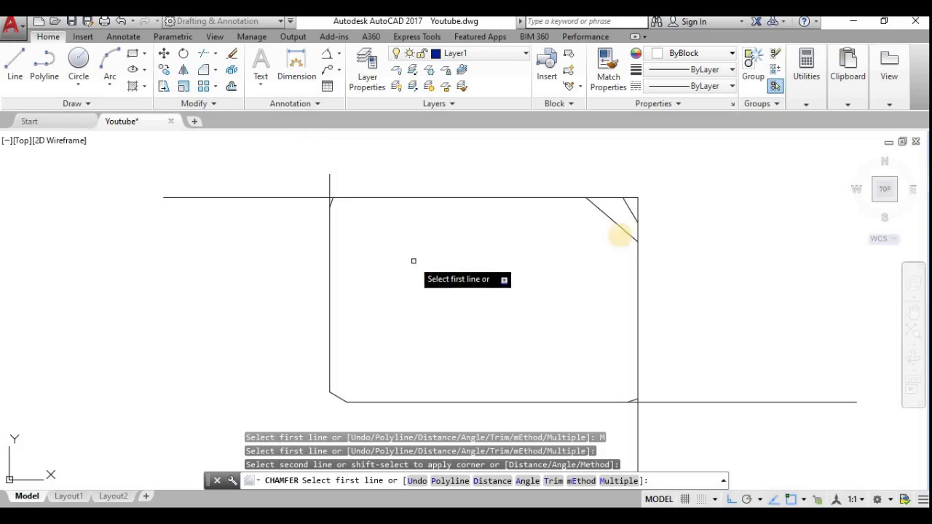
left_click(628, 200)
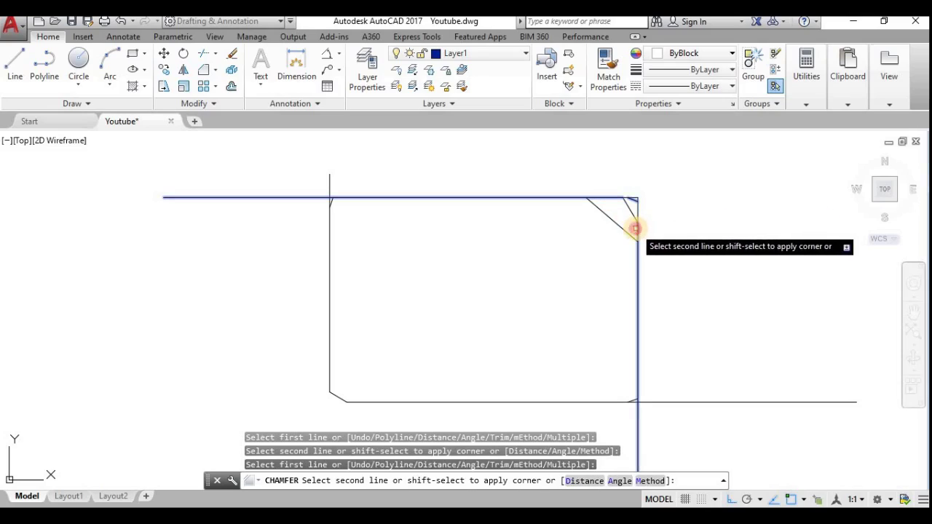
left_click(638, 228)
scroll(631, 197, "up", 2)
scroll(632, 195, "down", 2)
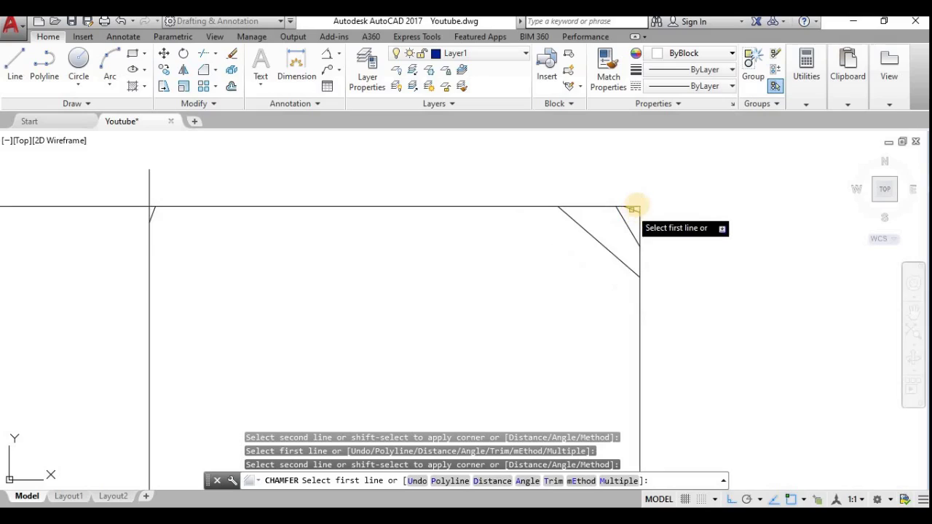
Step: Chamfer the upper-right corner once more, between the short top and right line segments at the corner
left_click(635, 208)
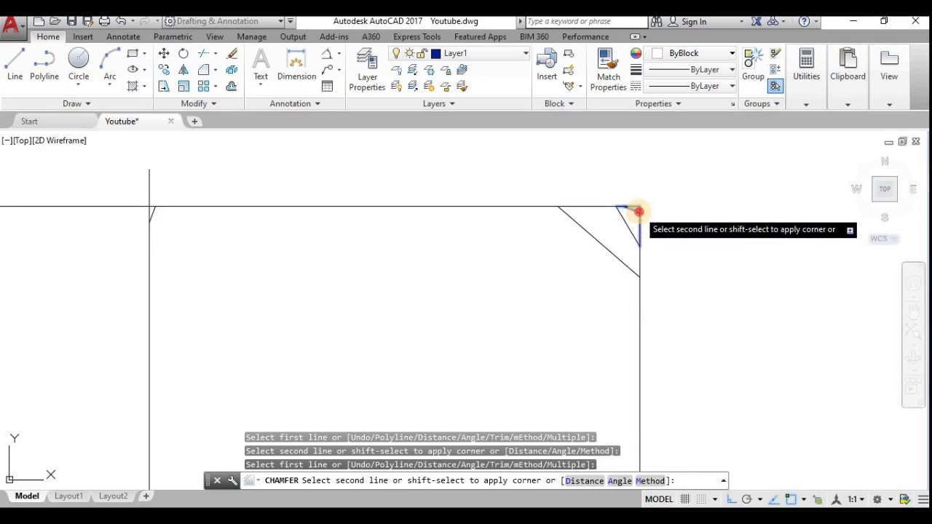
left_click(638, 231)
scroll(630, 193, "up", 2)
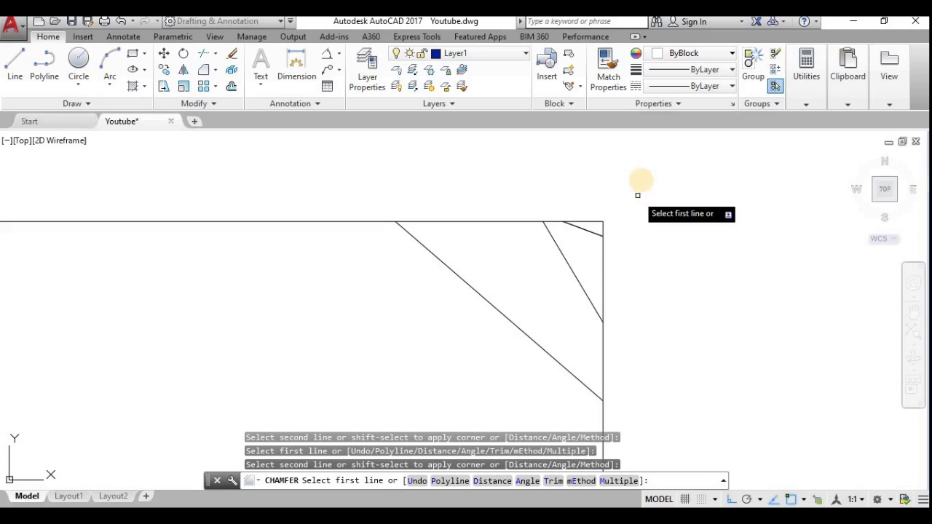
scroll(635, 183, "down", 2)
Step: Chamfer the outer lower-right quadrant where the lines cross at the rectangle's lower-right corner, picking the horizontal line before the vertical line
scroll(631, 314, "up", 3)
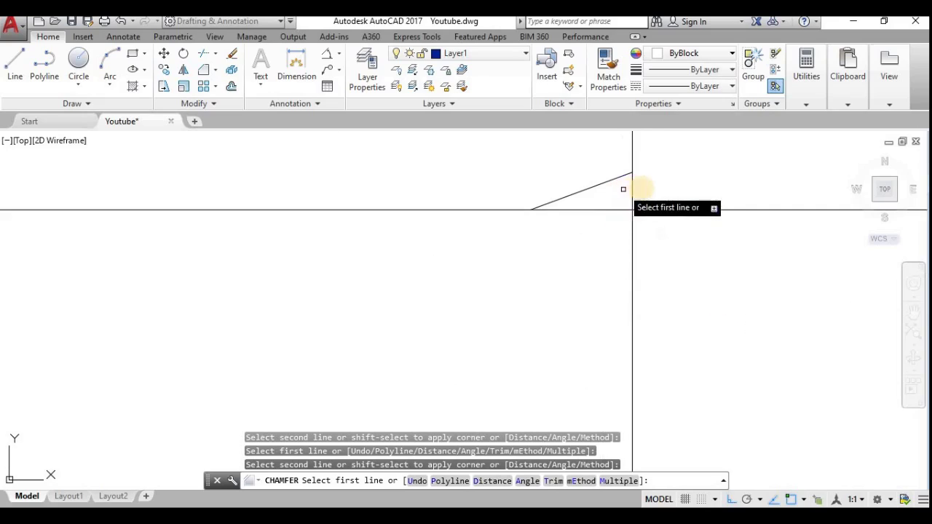
left_click(670, 210)
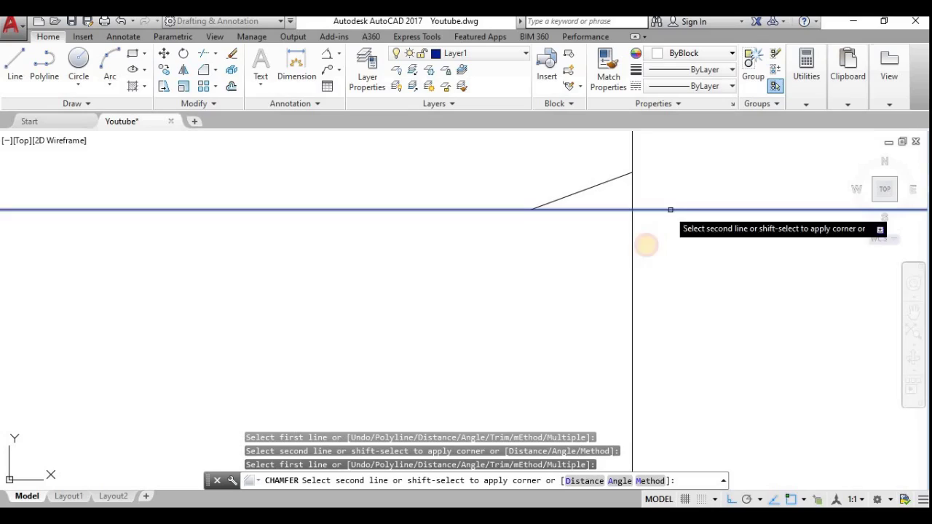
left_click(631, 265)
Step: At the same crossing, chamfer the upper-right quadrant starting from the vertical line and the lower-left quadrant starting from the horizontal line
scroll(675, 268, "down", 2)
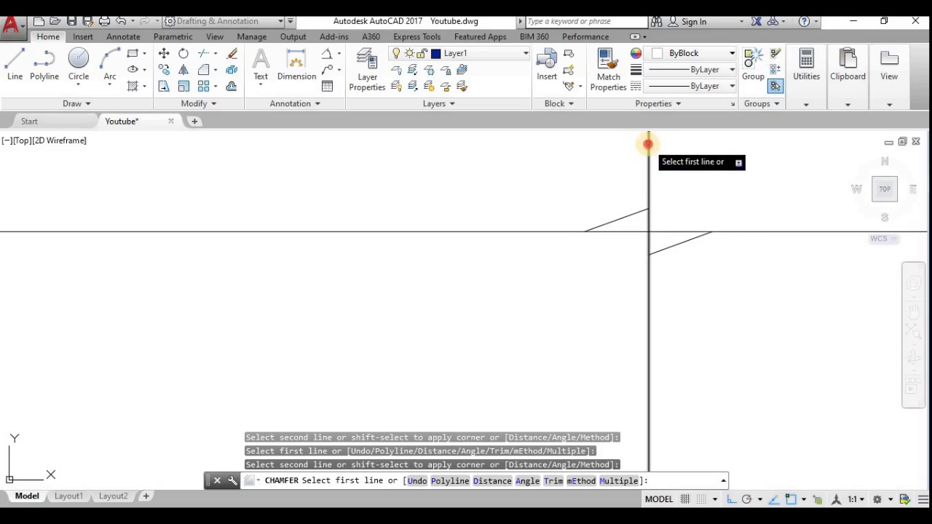
left_click(648, 143)
left_click(728, 232)
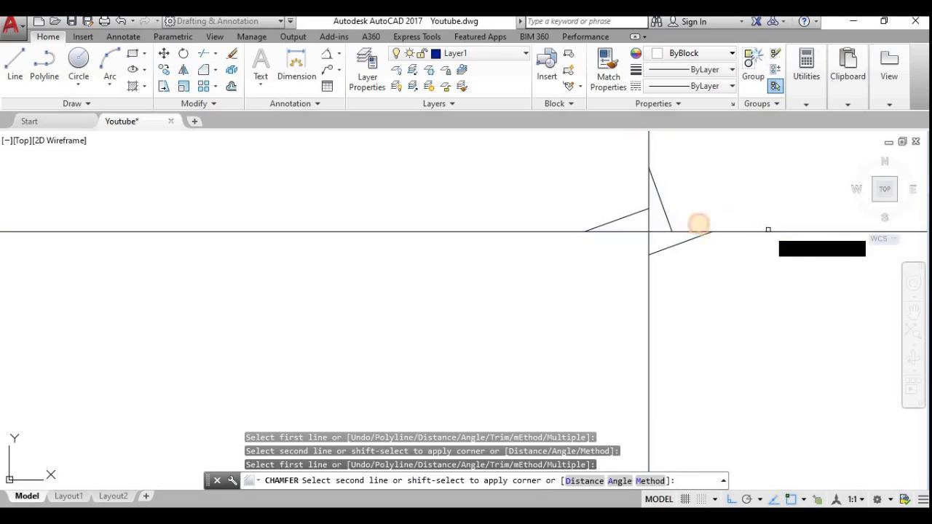
left_click(554, 233)
left_click(652, 303)
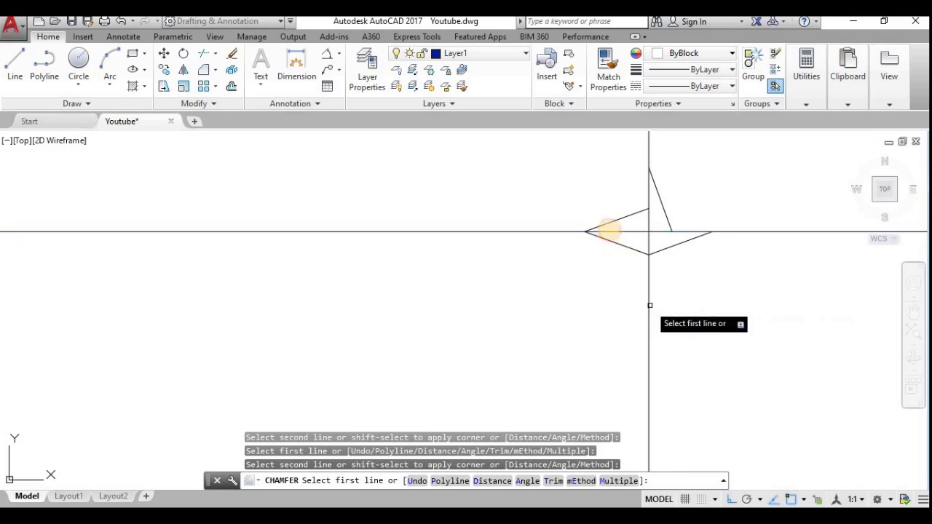
scroll(647, 279, "down", 3)
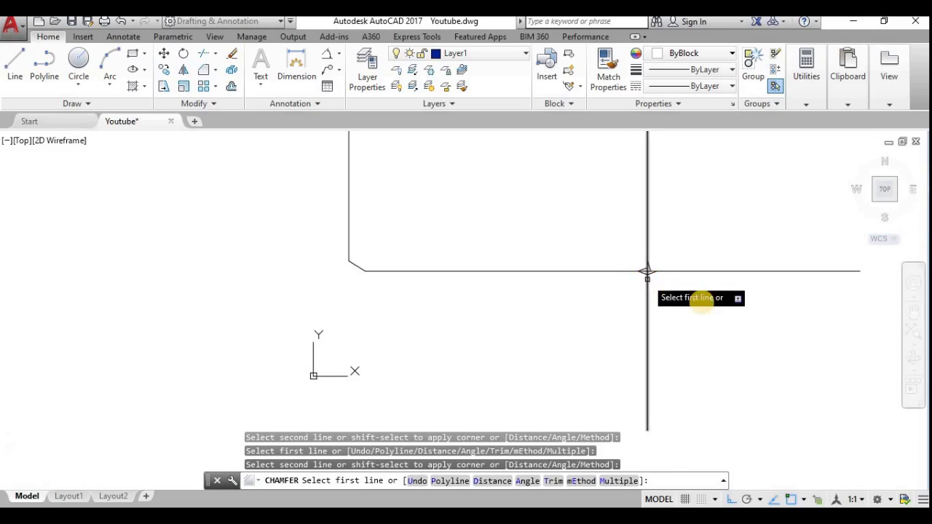
scroll(666, 240, "up", 4)
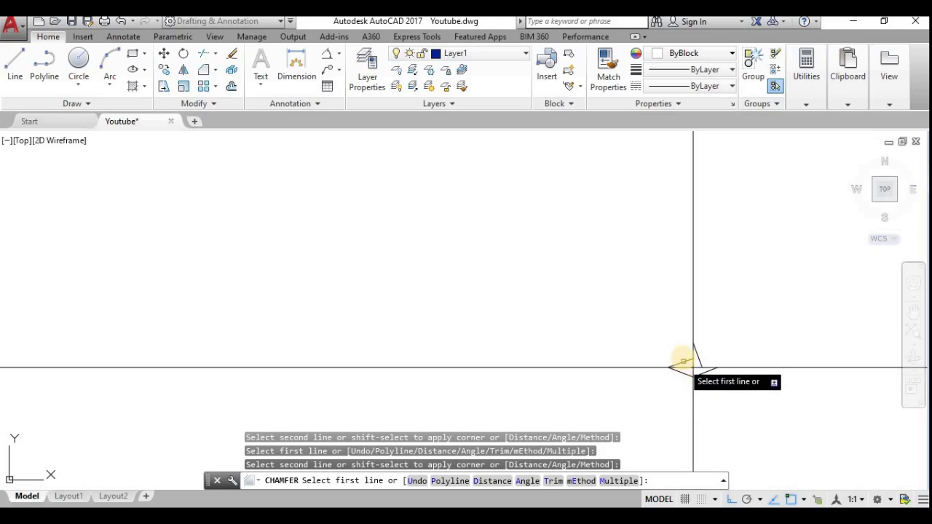
scroll(682, 373, "down", 4)
scroll(659, 379, "up", 5)
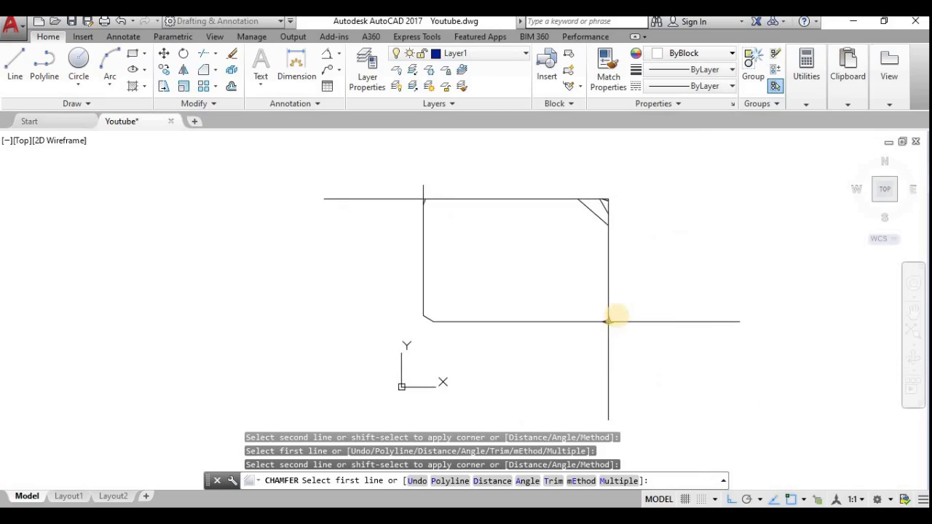
scroll(620, 314, "down", 2)
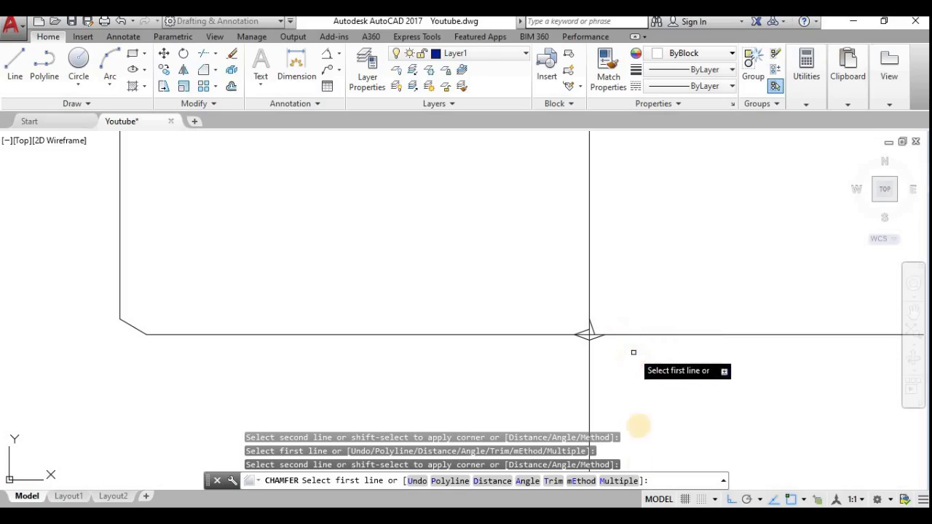